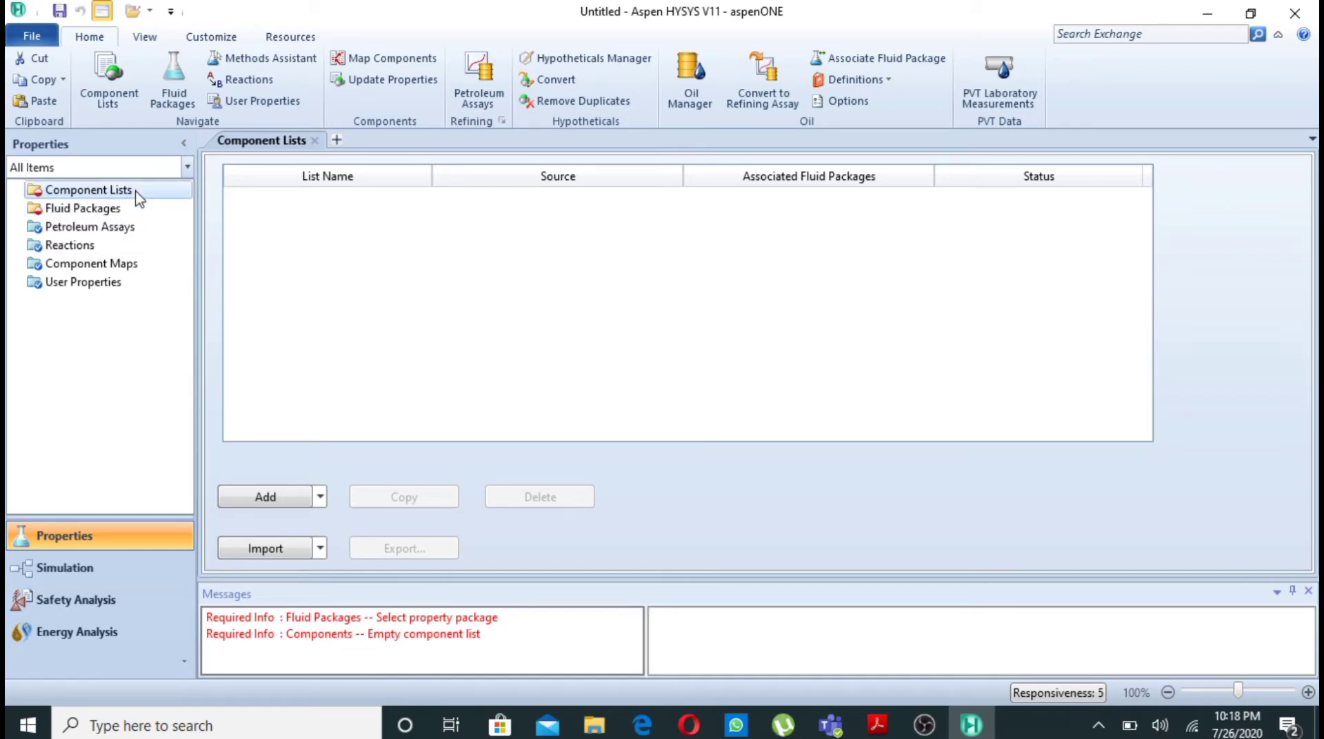
# Step: Create a new component list and add water (H2O) from the pure components
pyautogui.click(266, 497)
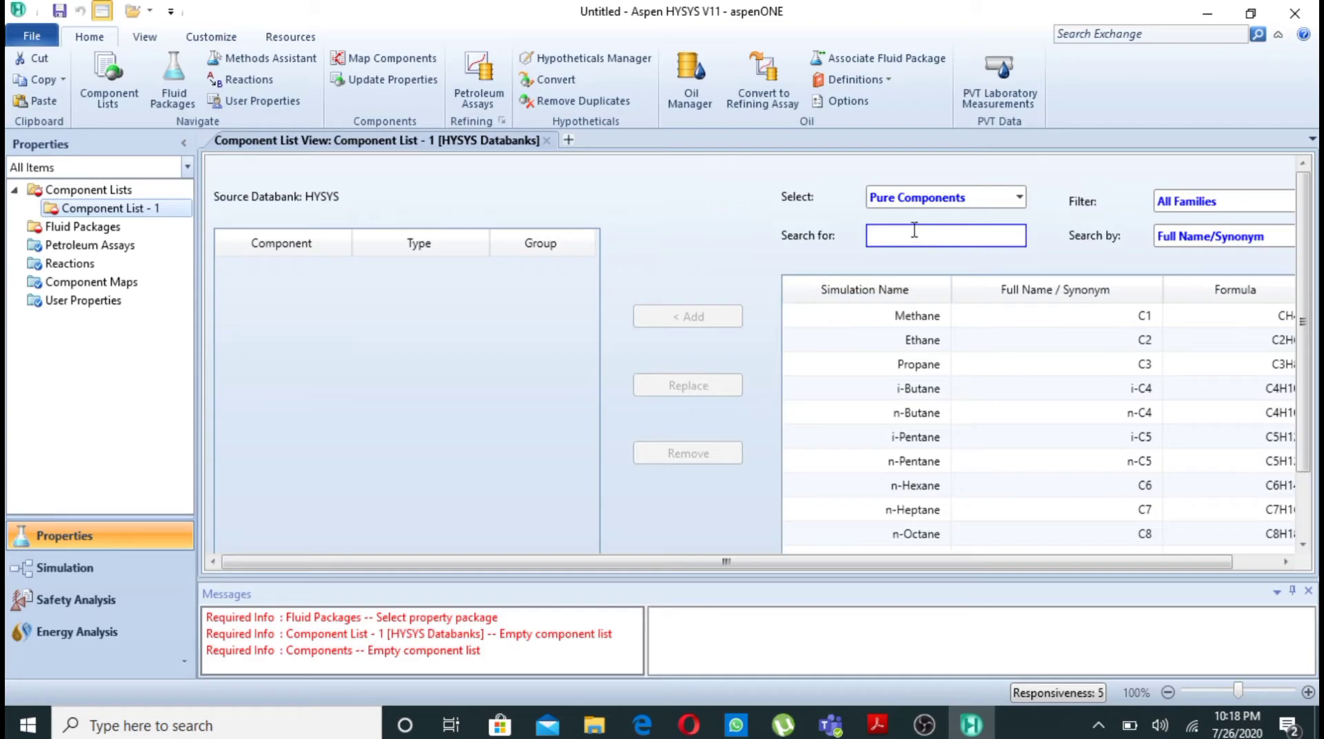
pyautogui.write('wa')
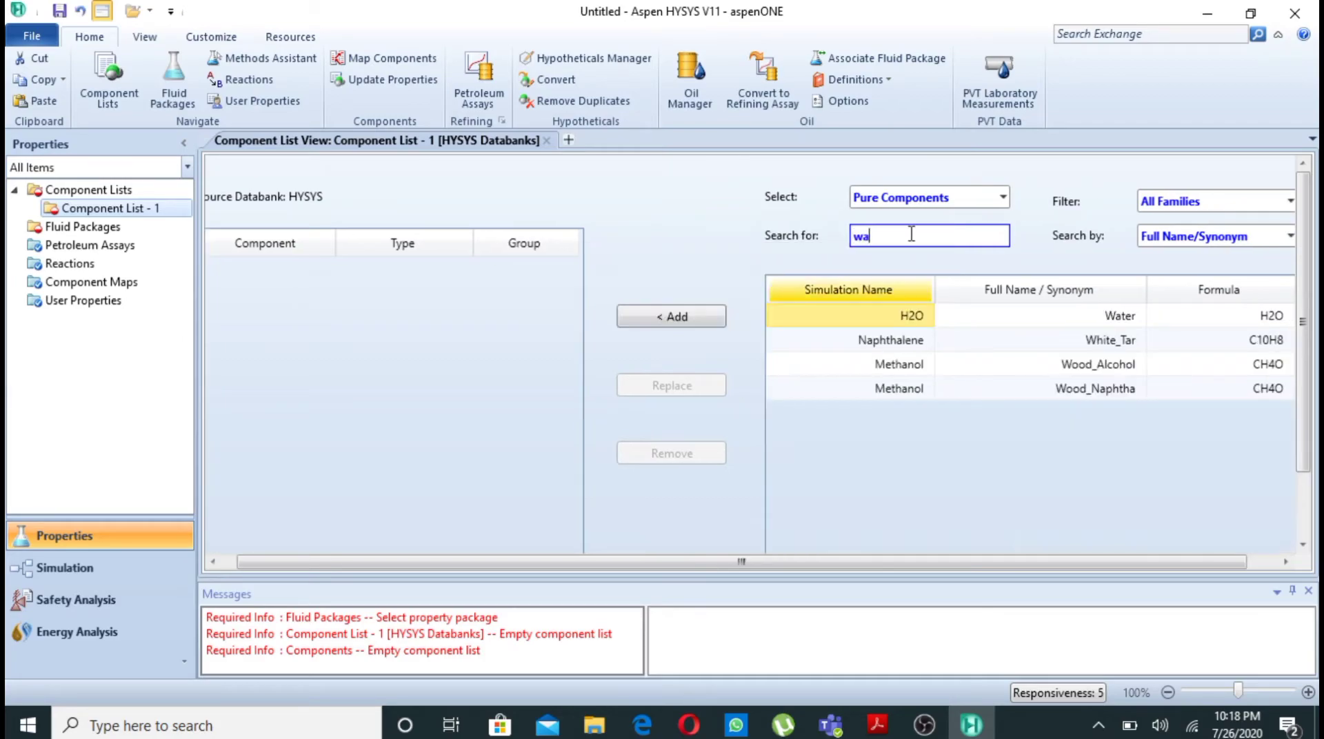
pyautogui.write('ter')
pyautogui.press('Return')
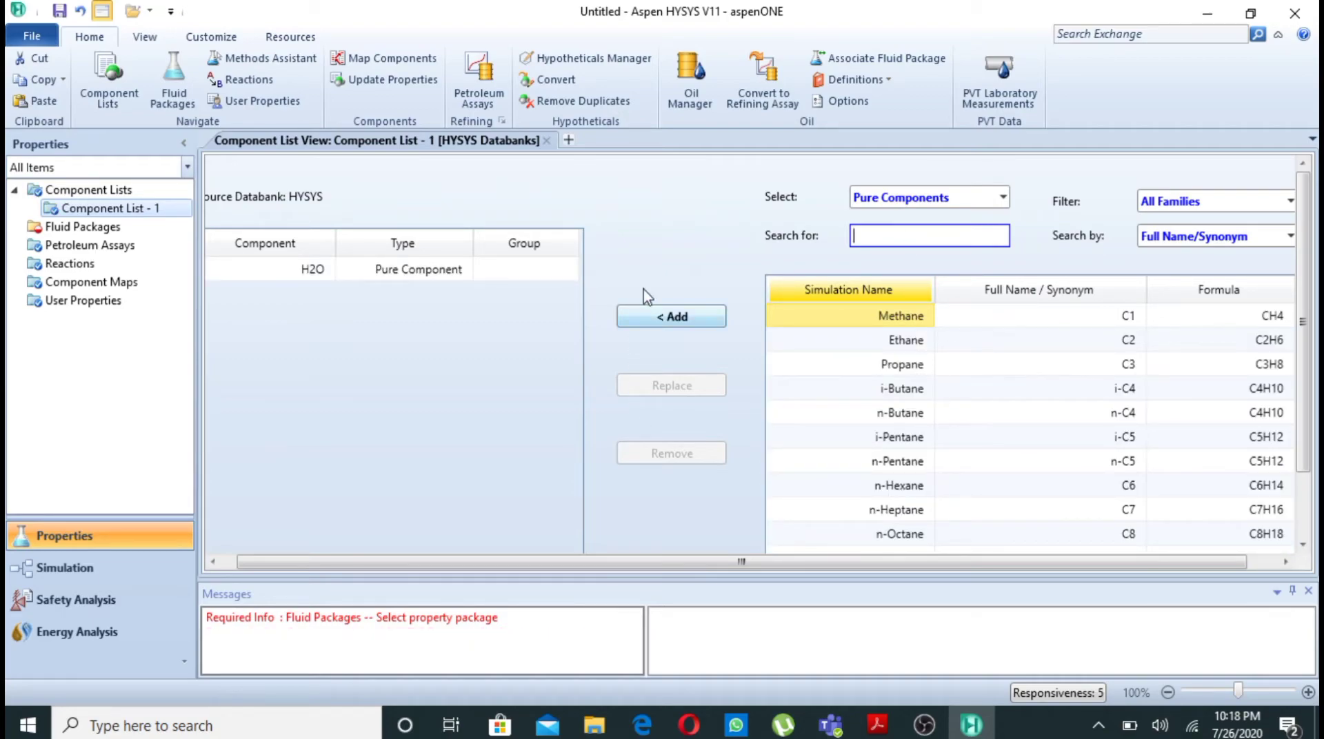
# Step: Add a fluid package using the ASME Steam property package and enable the new volume root search method
pyautogui.click(117, 232)
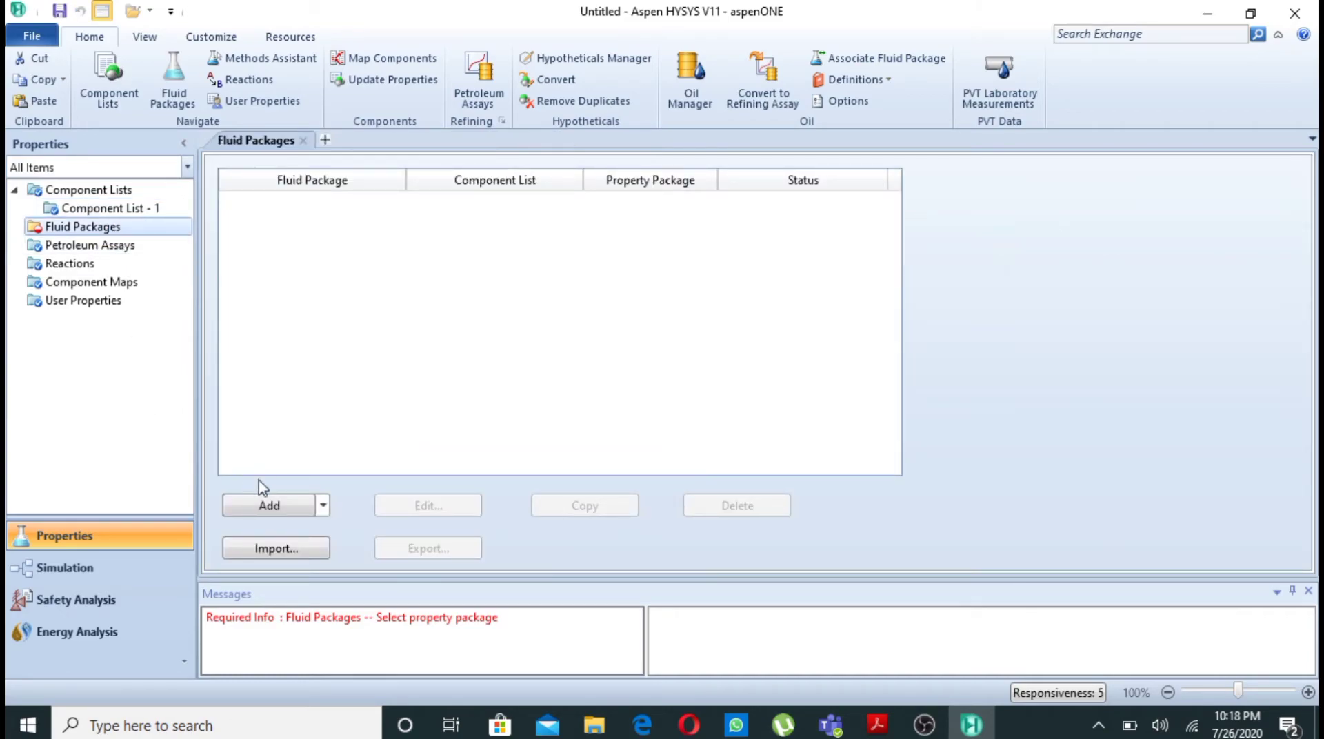
pyautogui.click(293, 509)
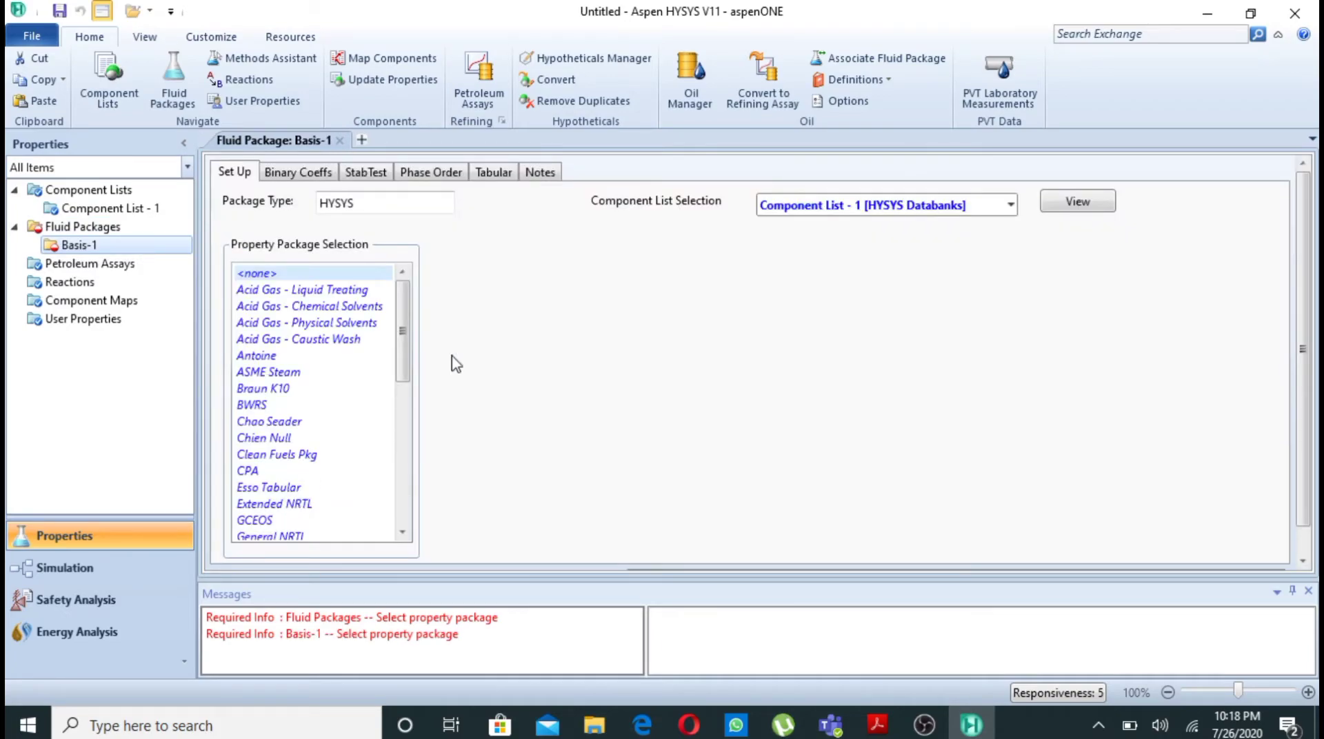
pyautogui.moveTo(408, 323)
pyautogui.mouseDown()
pyautogui.moveTo(405, 424)
pyautogui.moveTo(400, 316)
pyautogui.mouseUp()
pyautogui.moveTo(404, 367); pyautogui.dragTo(417, 299)
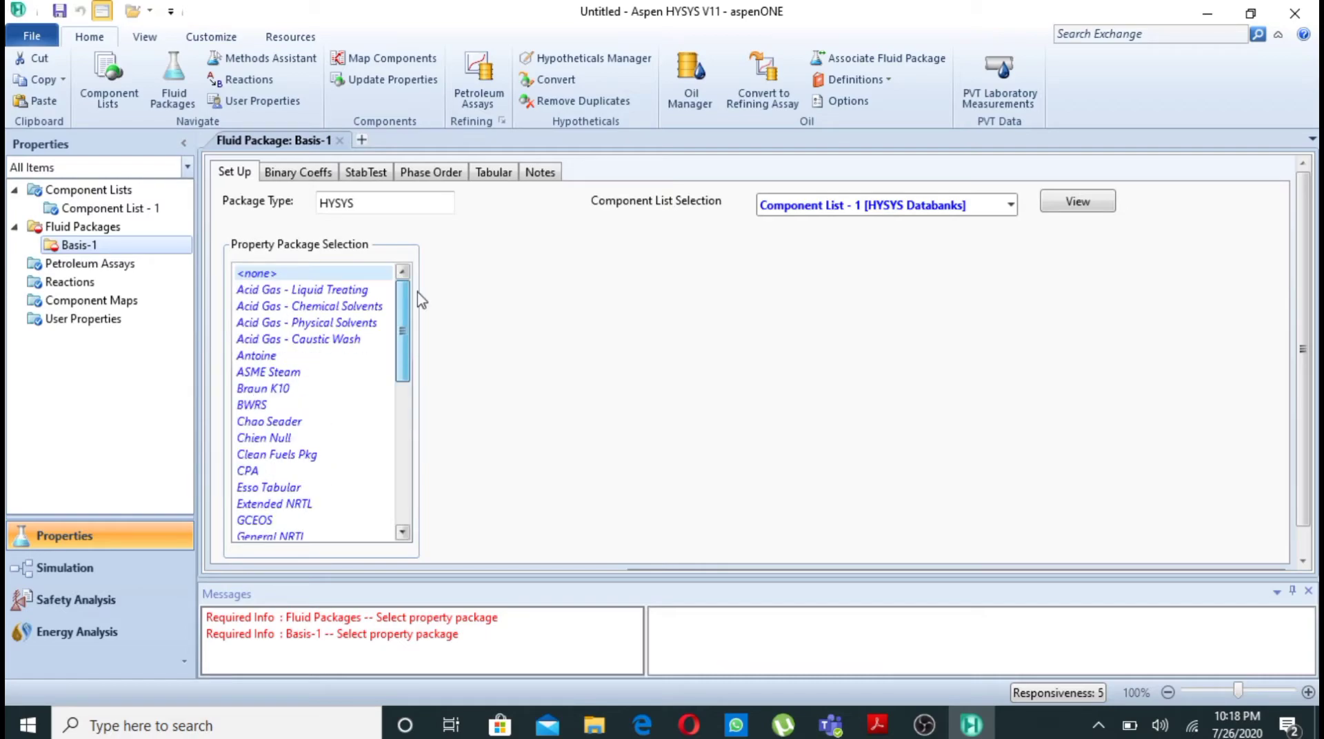
pyautogui.click(279, 376)
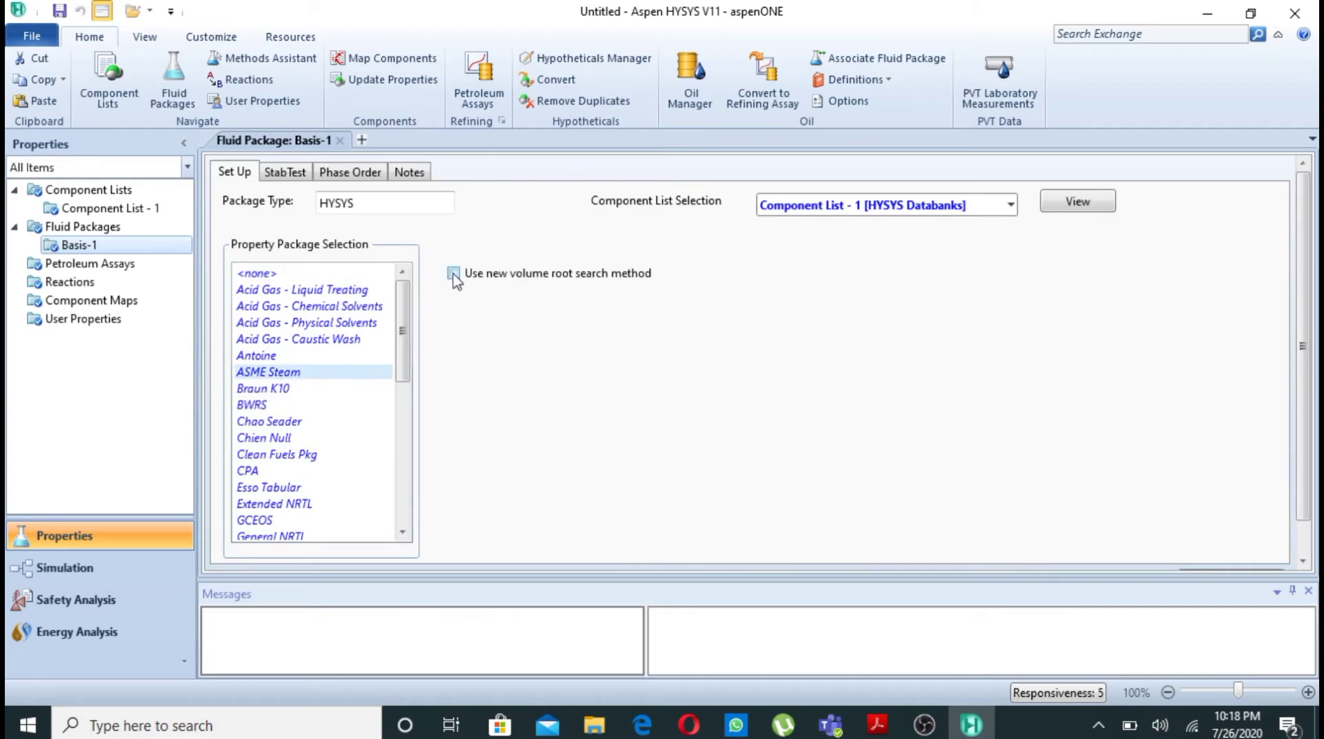
pyautogui.click(453, 275)
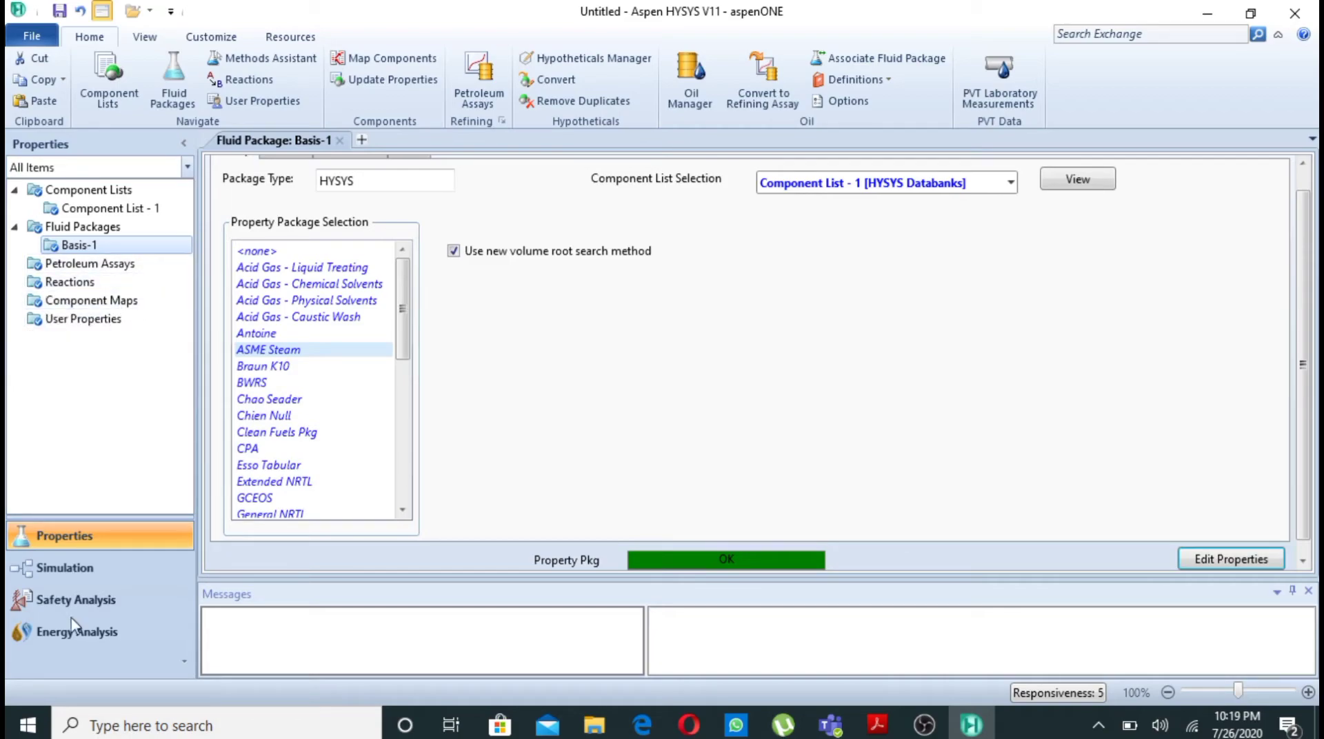
# Step: Enter the simulation environment and place two material streams apart from each other on the flowsheet
pyautogui.click(88, 570)
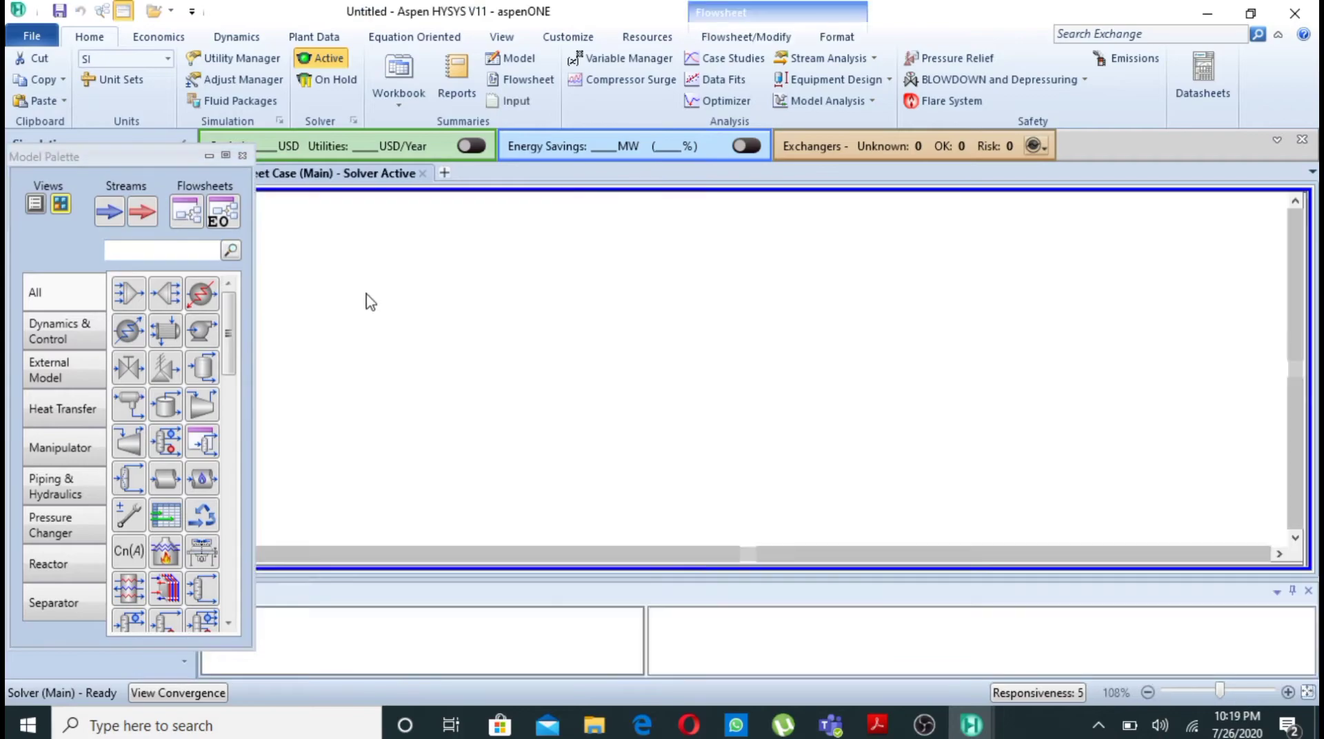
pyautogui.moveTo(181, 161); pyautogui.dragTo(161, 132)
pyautogui.moveTo(92, 185); pyautogui.dragTo(431, 314)
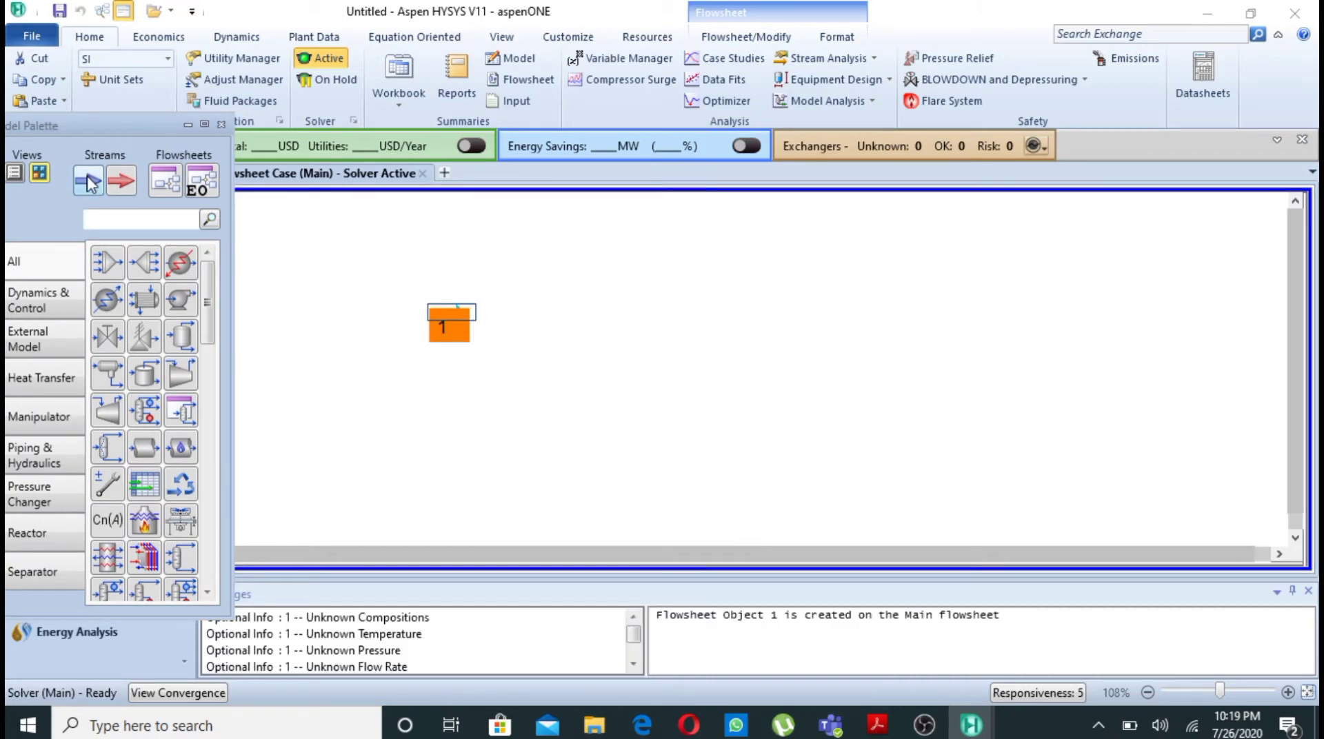
pyautogui.moveTo(90, 182); pyautogui.dragTo(779, 320)
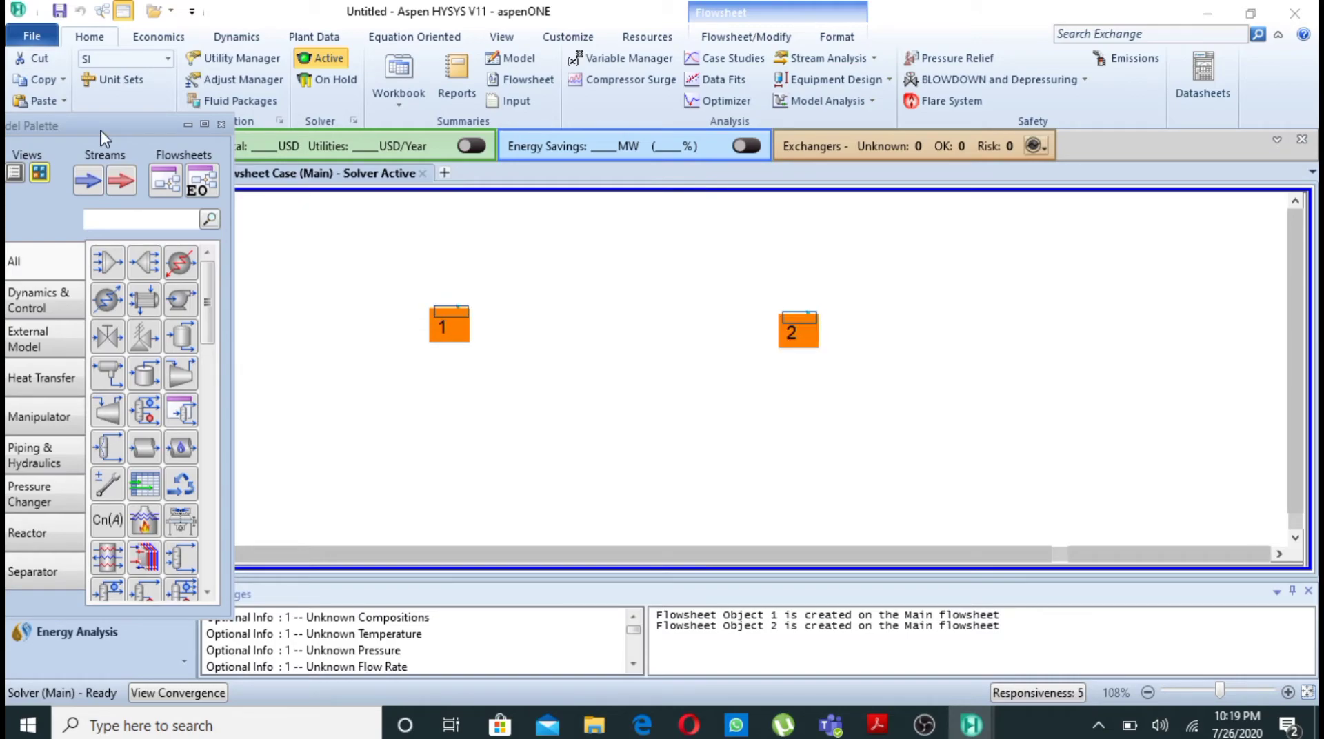
# Step: Place a pipe segment on the flowsheet between material streams 1 and 2
pyautogui.moveTo(102, 138); pyautogui.dragTo(13, 390)
pyautogui.moveTo(46, 274); pyautogui.dragTo(157, 131)
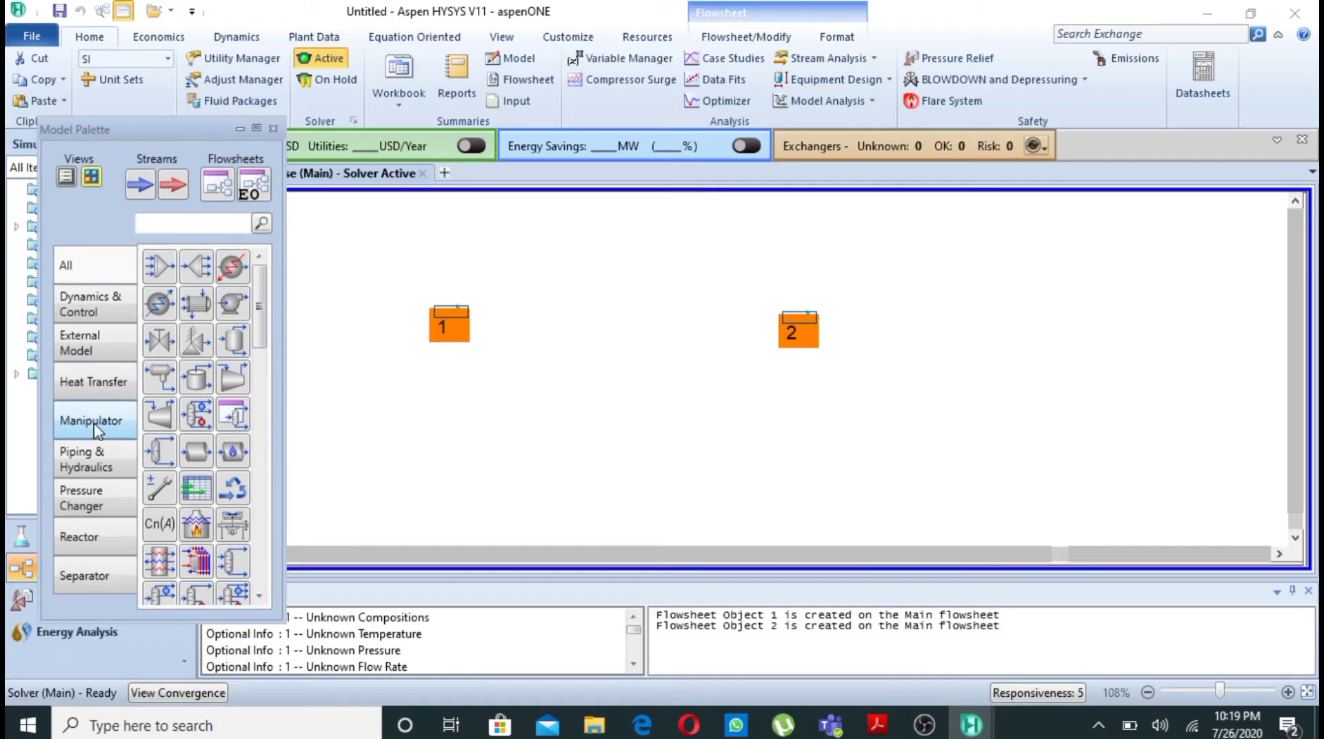
pyautogui.click(93, 458)
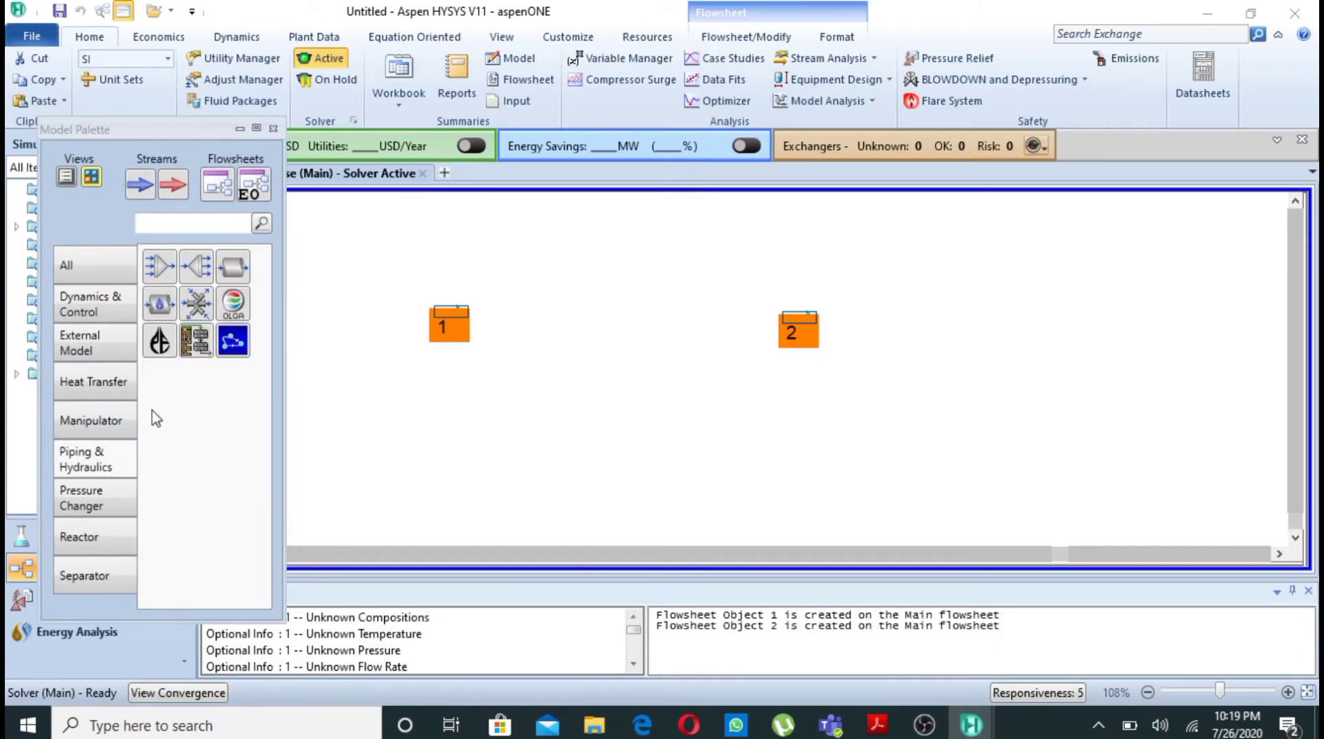
pyautogui.click(240, 273)
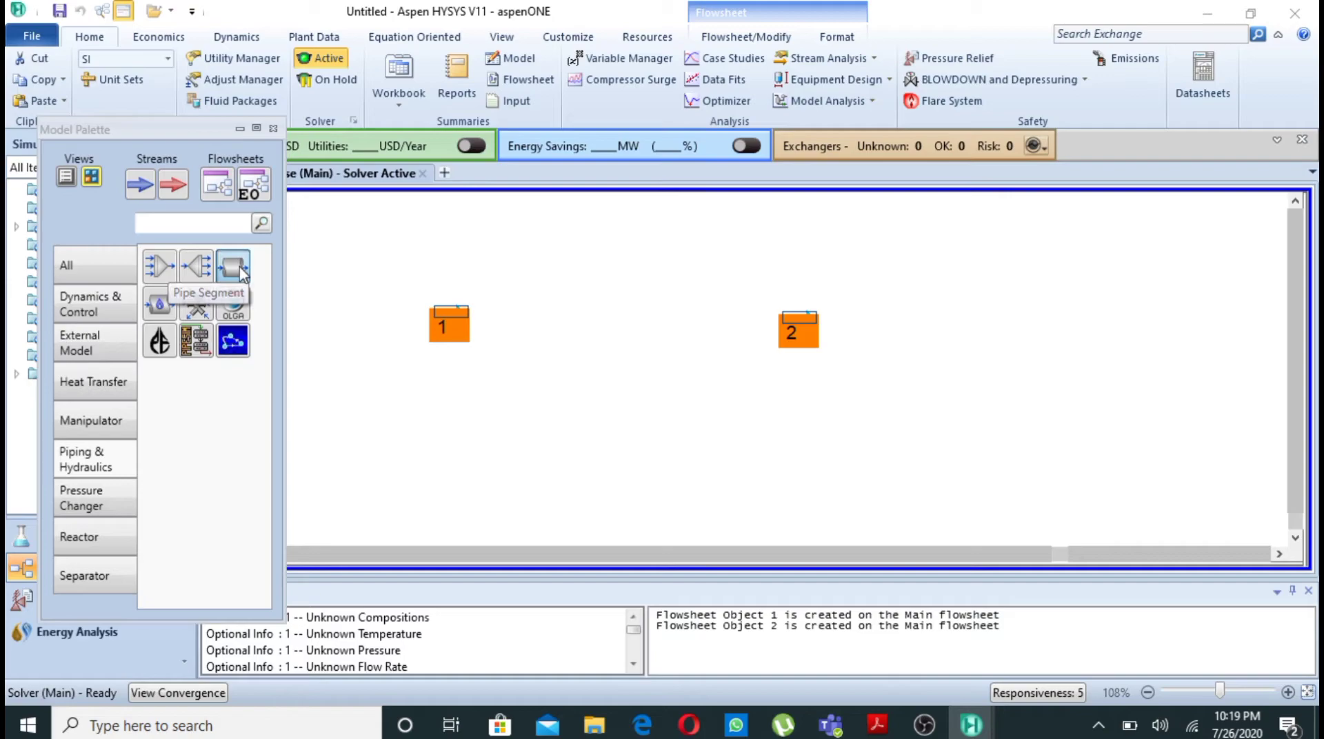
pyautogui.click(569, 350)
pyautogui.click(546, 348)
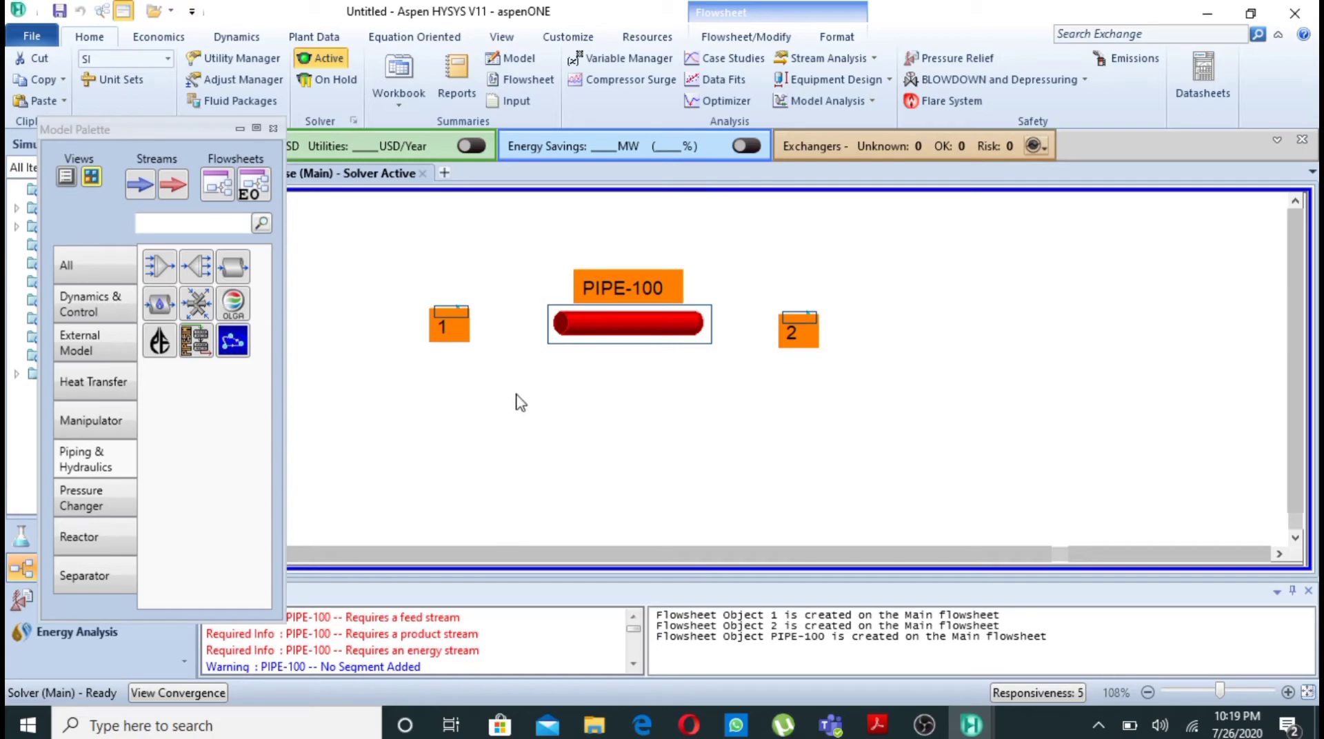
pyautogui.click(544, 402)
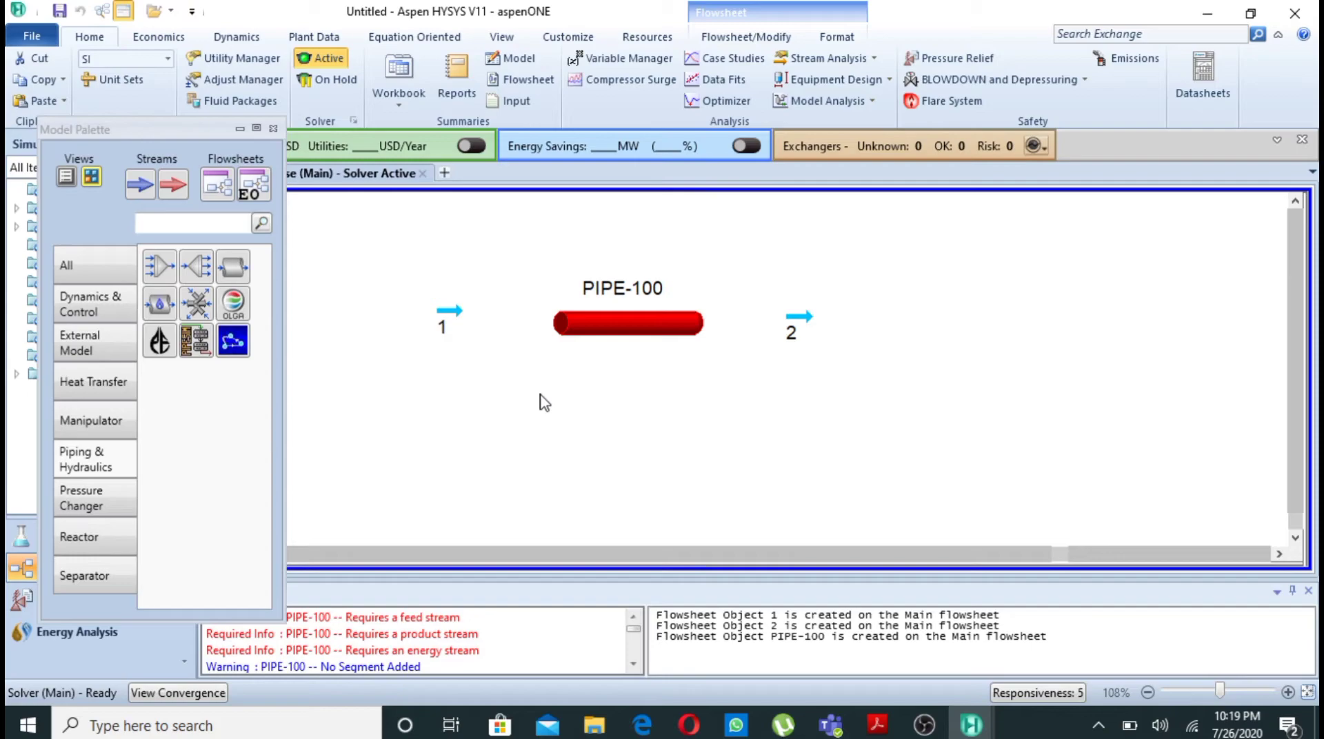
pyautogui.moveTo(595, 317); pyautogui.dragTo(569, 303)
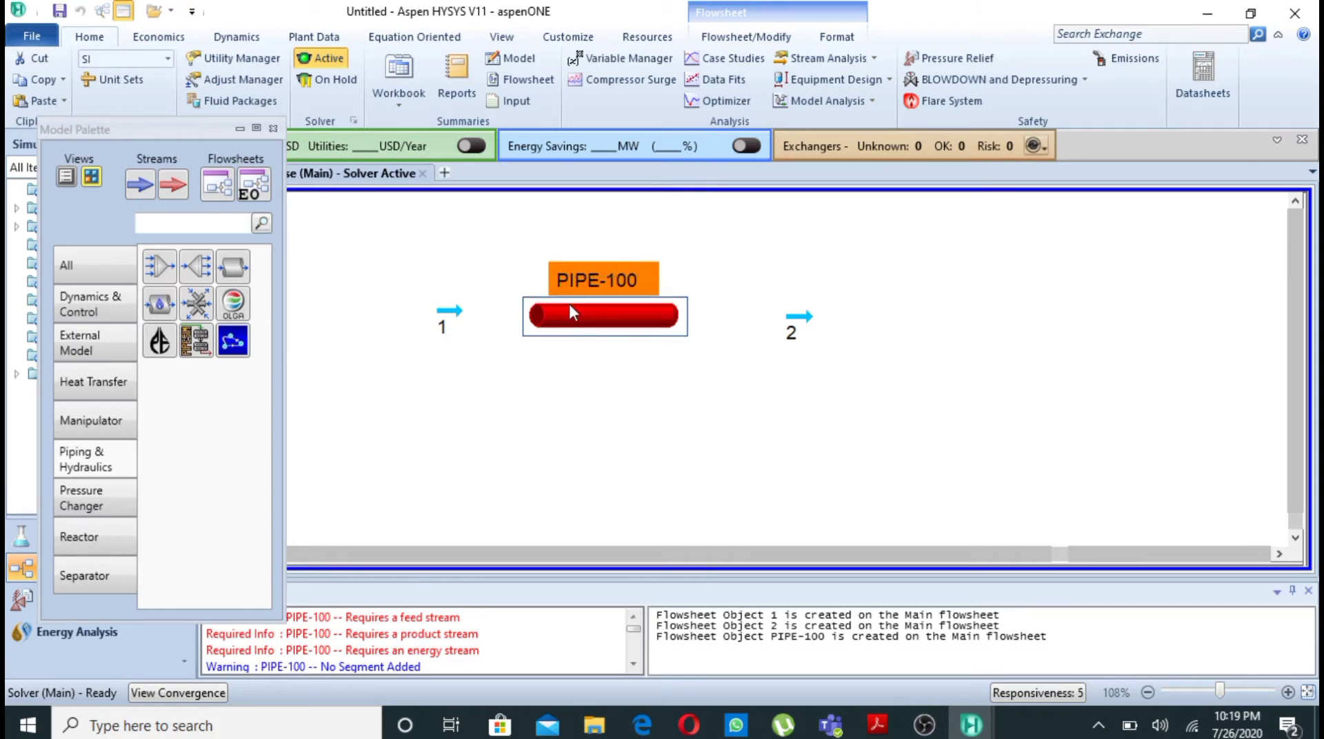
# Step: Connect the pipe segment with stream 1 as inlet, stream 2 as outlet and a new energy stream d
pyautogui.doubleClick(602, 322)
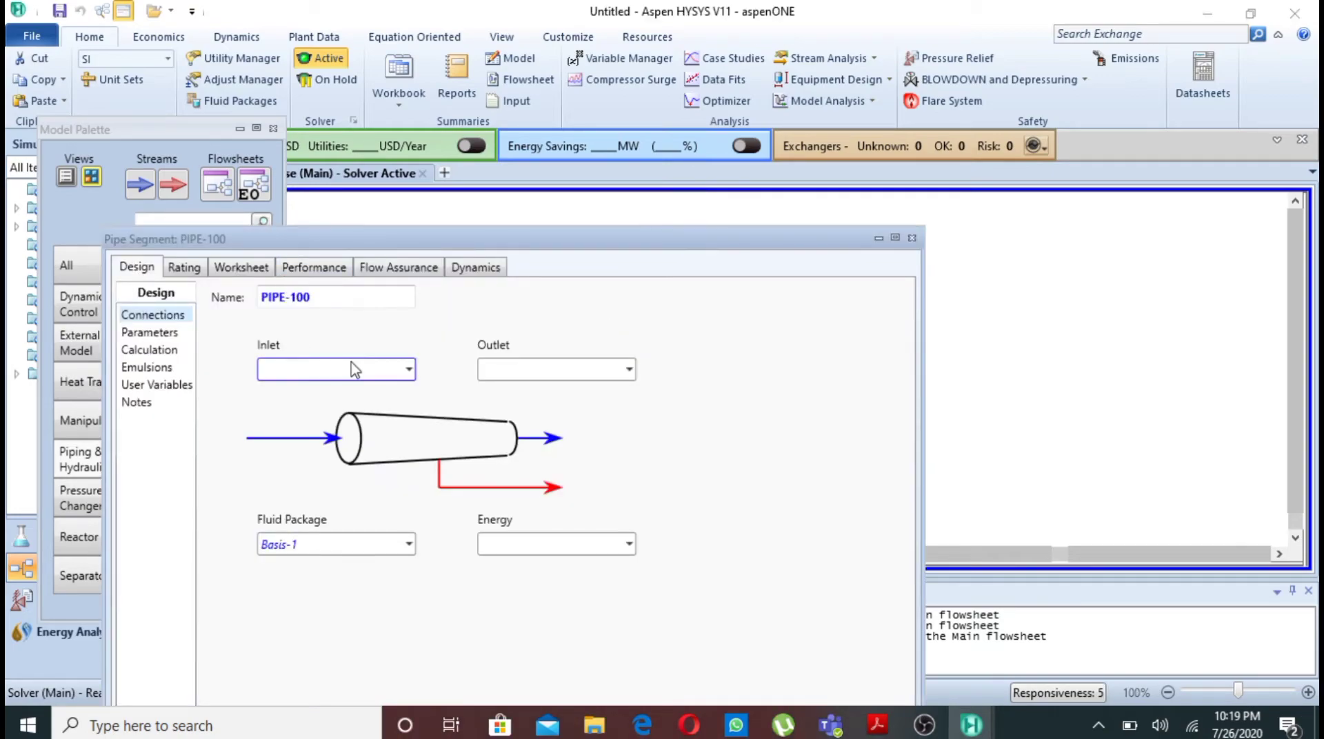
pyautogui.click(409, 371)
pyautogui.write('1')
pyautogui.click(630, 372)
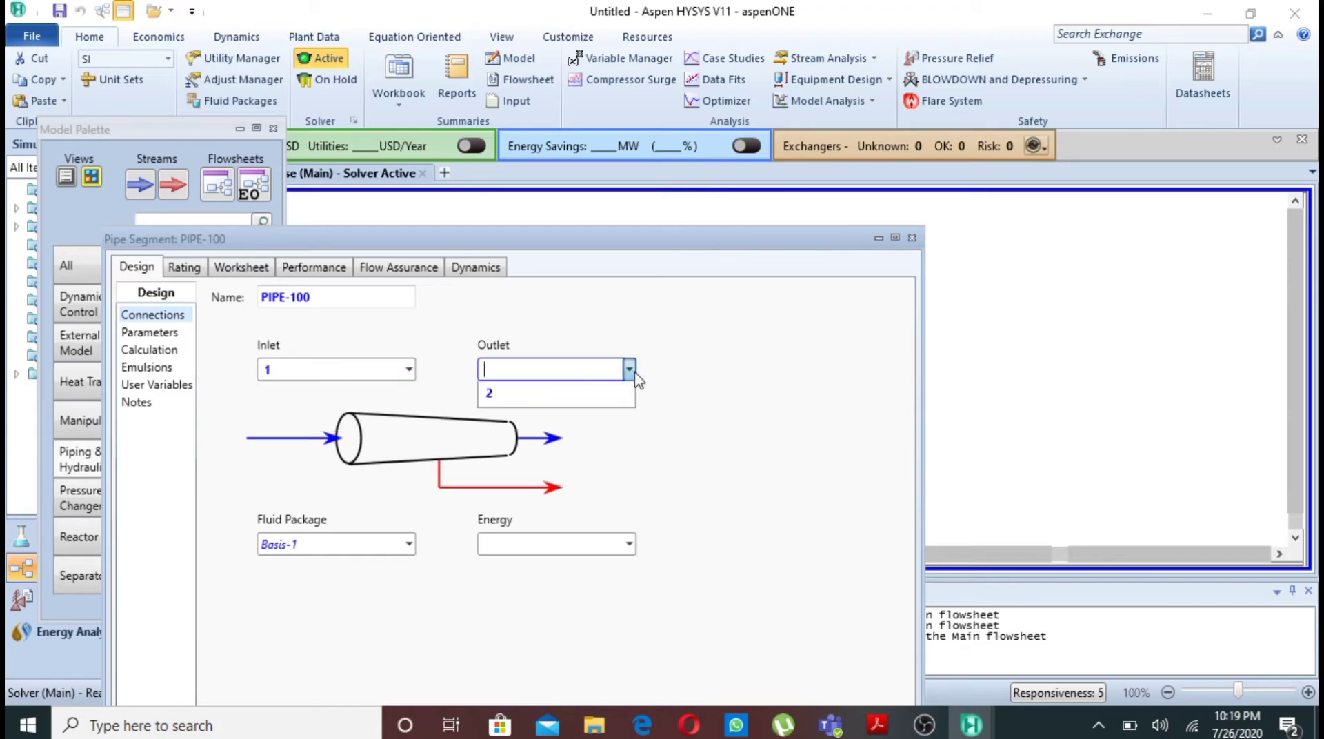
pyautogui.write('2')
pyautogui.click(630, 371)
pyautogui.click(629, 545)
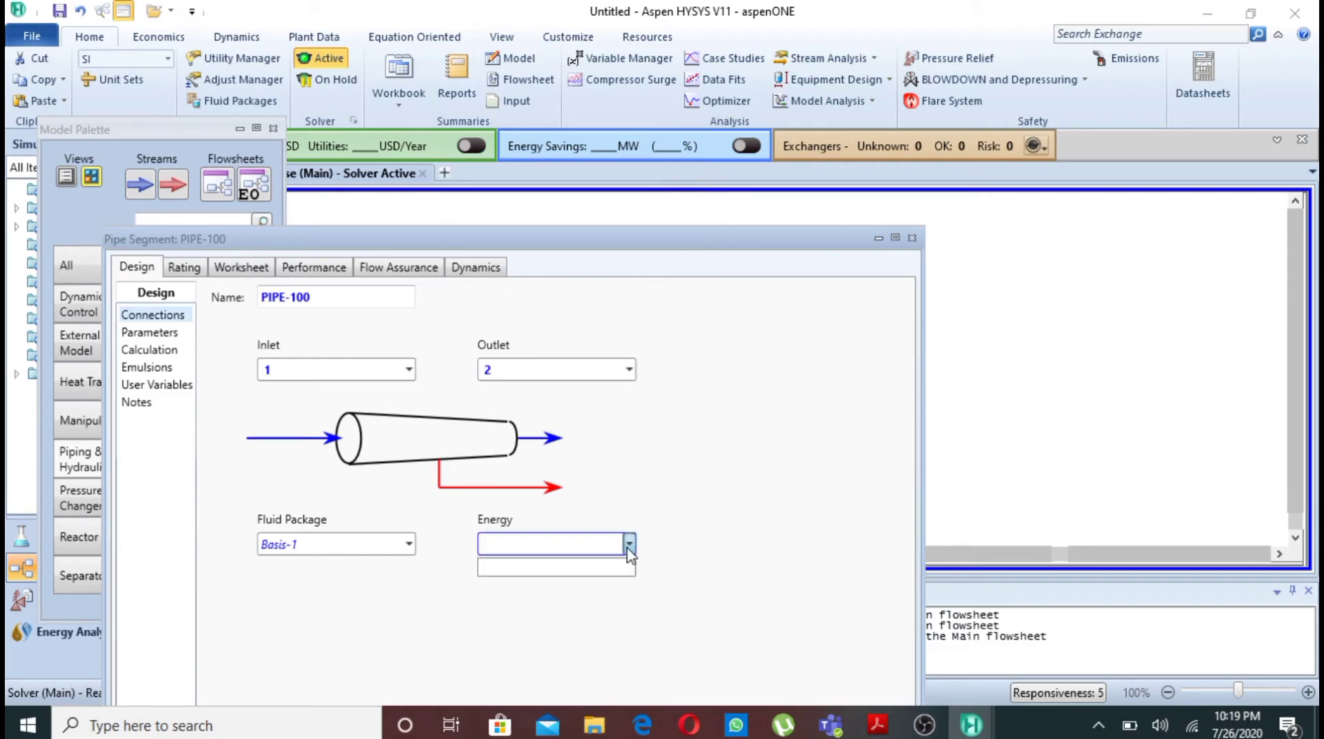
pyautogui.write('d')
pyautogui.click(627, 549)
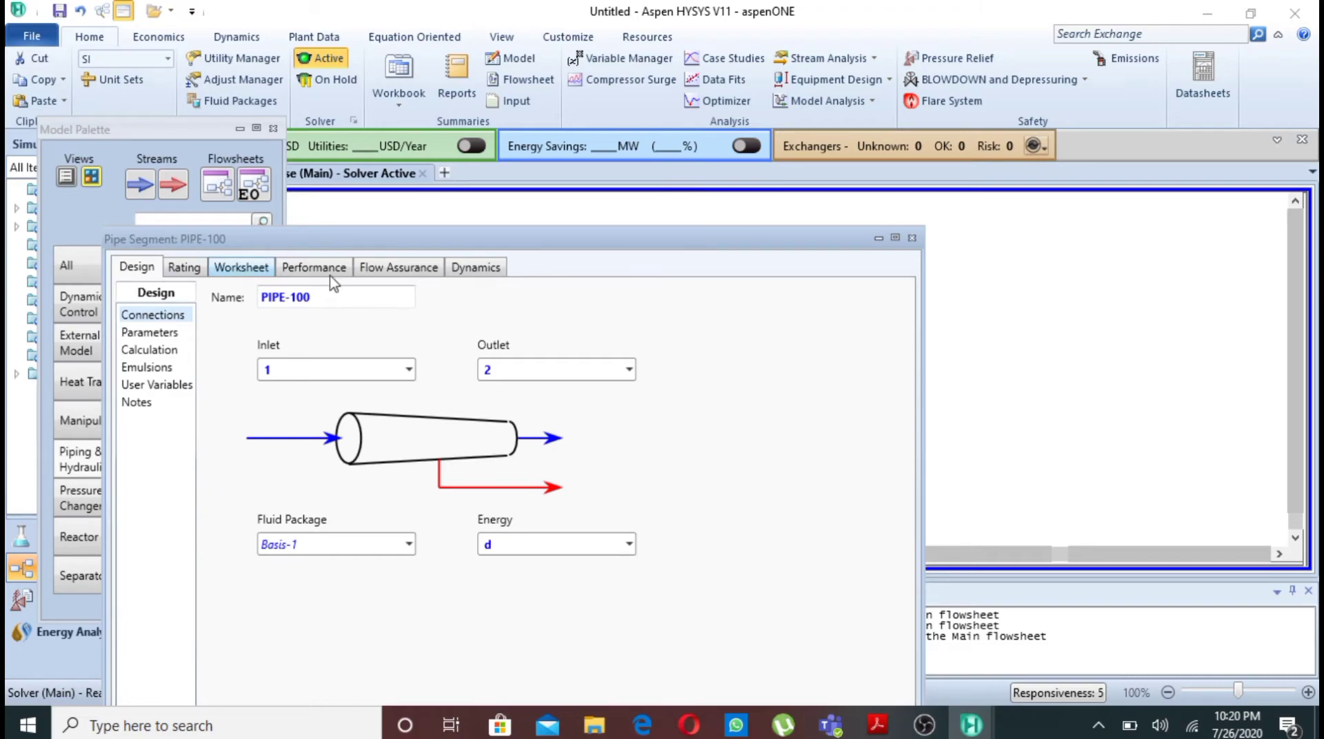
# Step: Append a segment to the pipe's length-elevation profile and set its length to 1790 m
pyautogui.moveTo(391, 231); pyautogui.dragTo(397, 89)
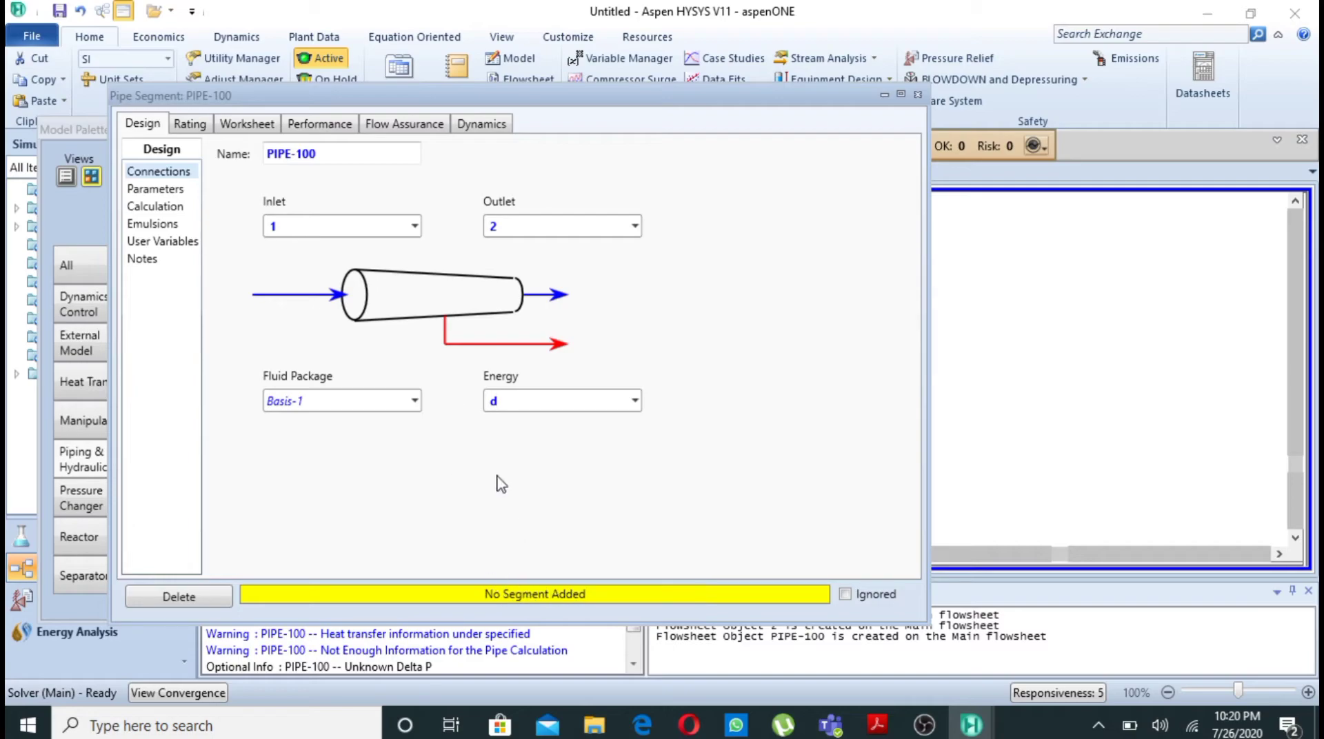
pyautogui.click(190, 125)
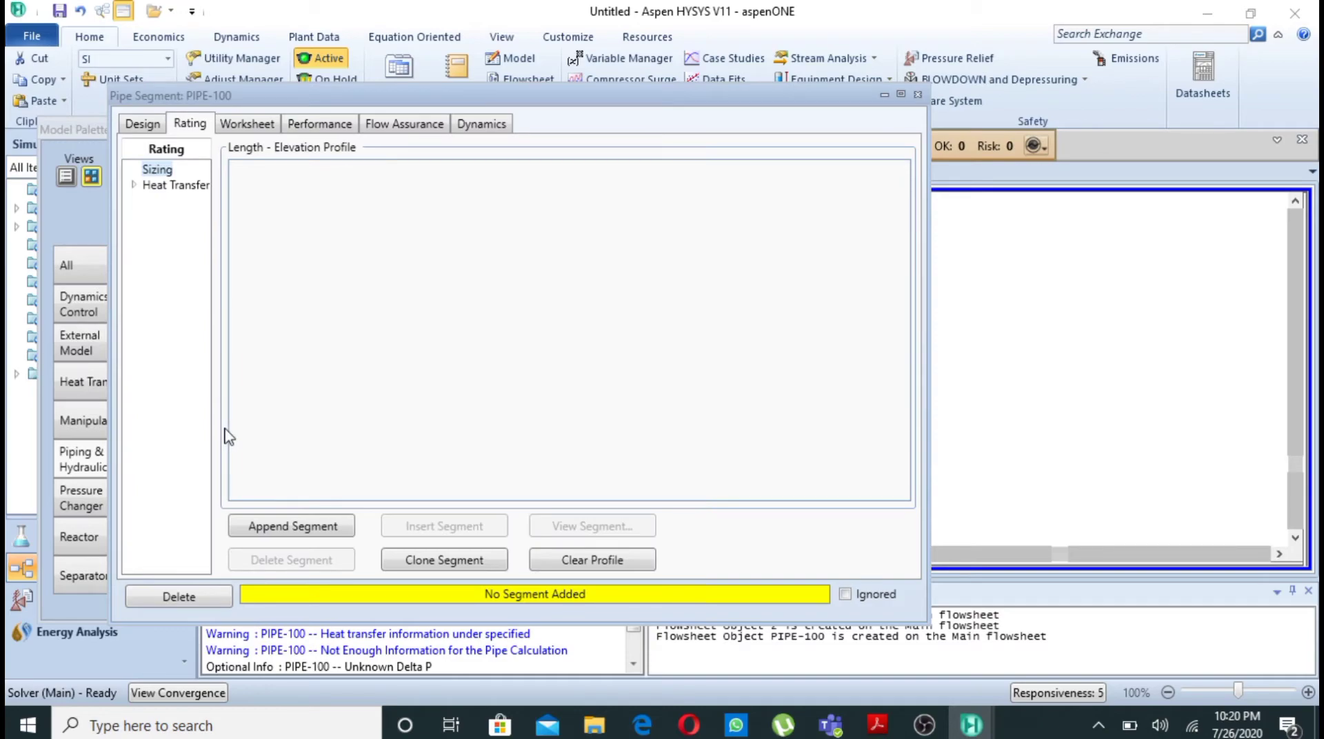
pyautogui.click(335, 530)
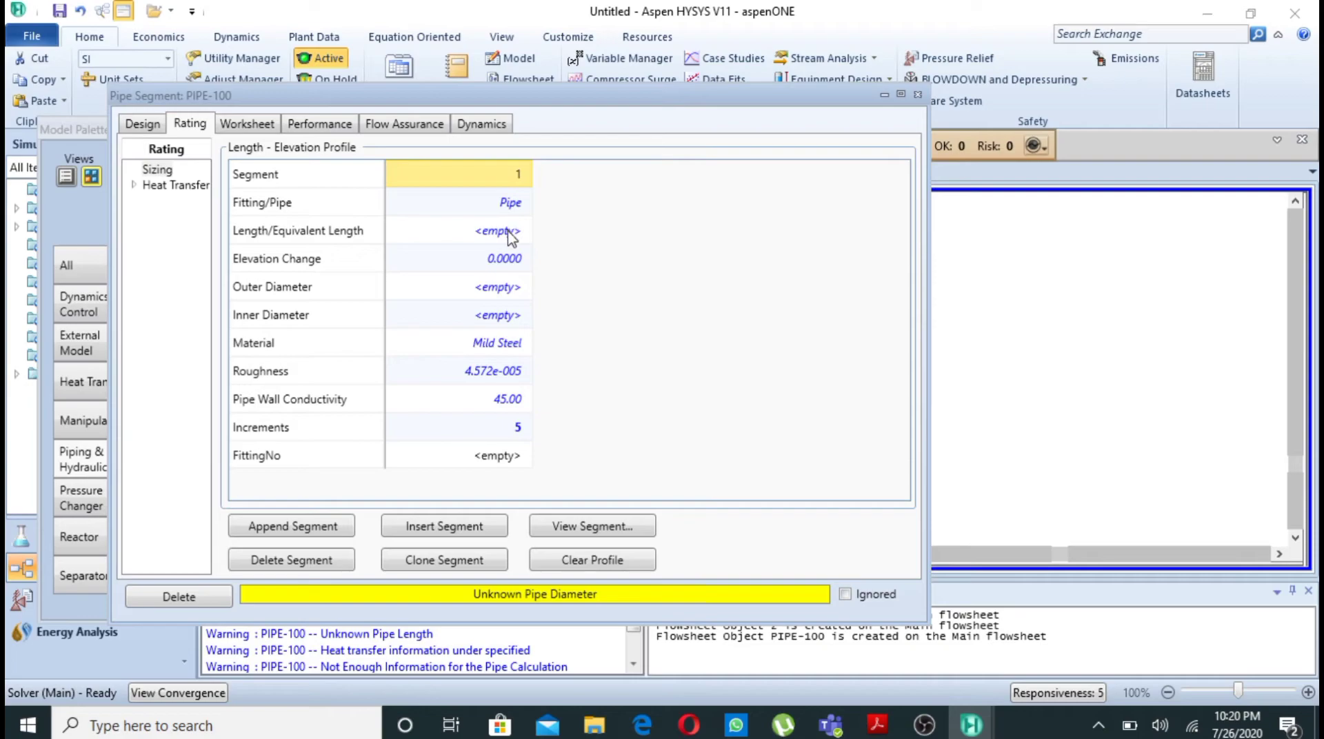
pyautogui.click(511, 234)
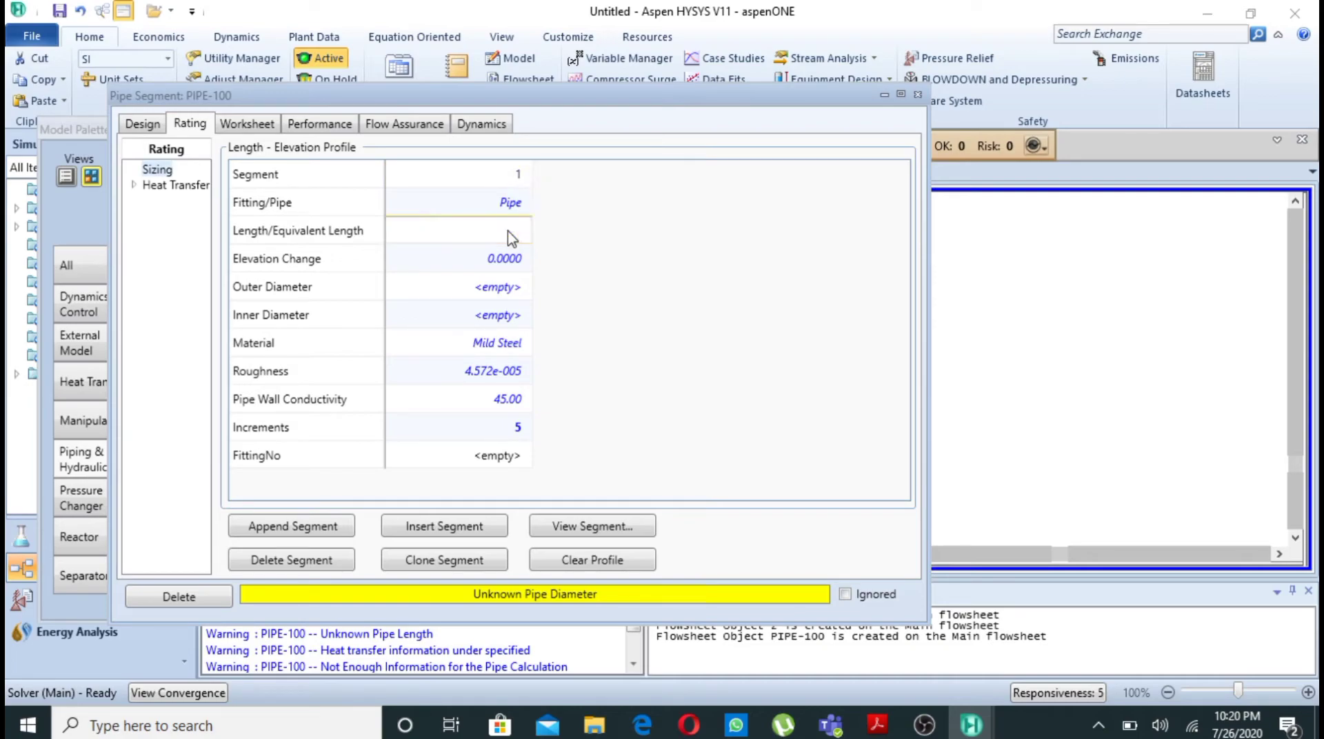
pyautogui.write('1790')
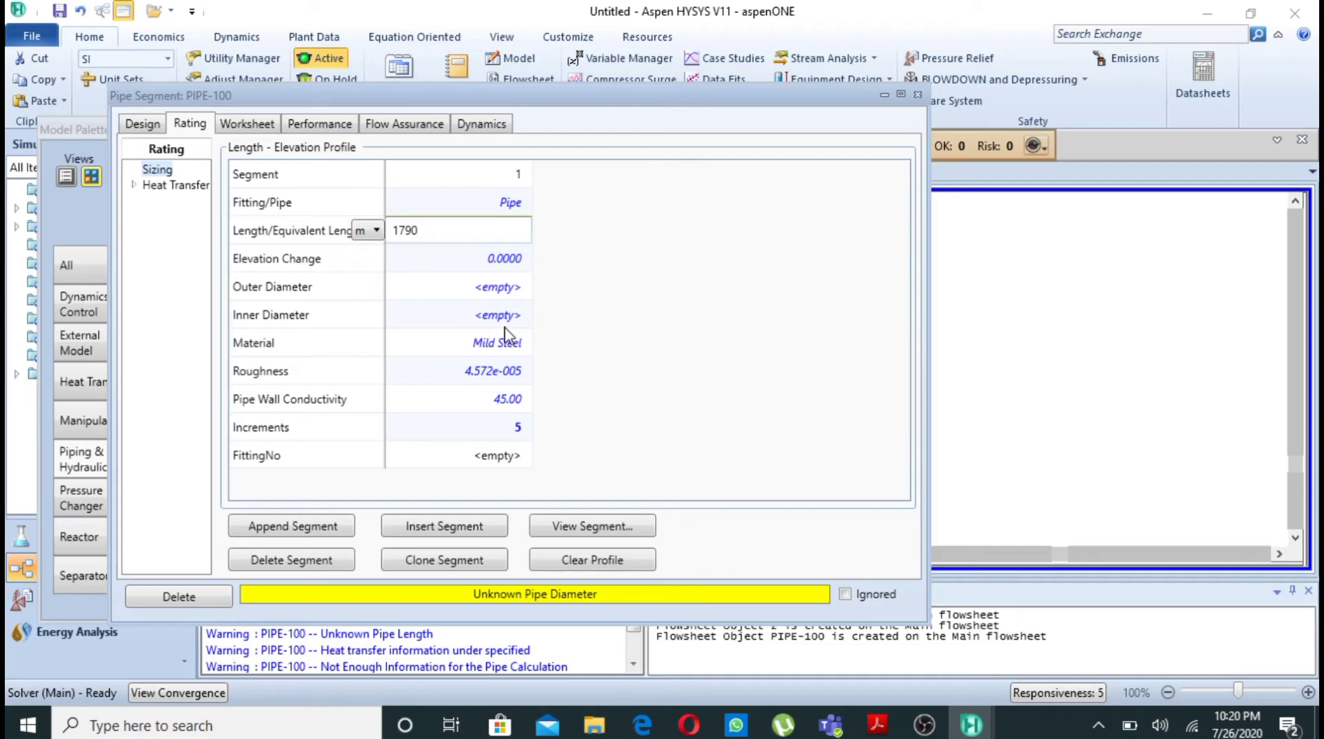
# Step: Set the segment's pipe schedule to Schedule 40 and its nominal diameter to 125 mm
pyautogui.click(583, 528)
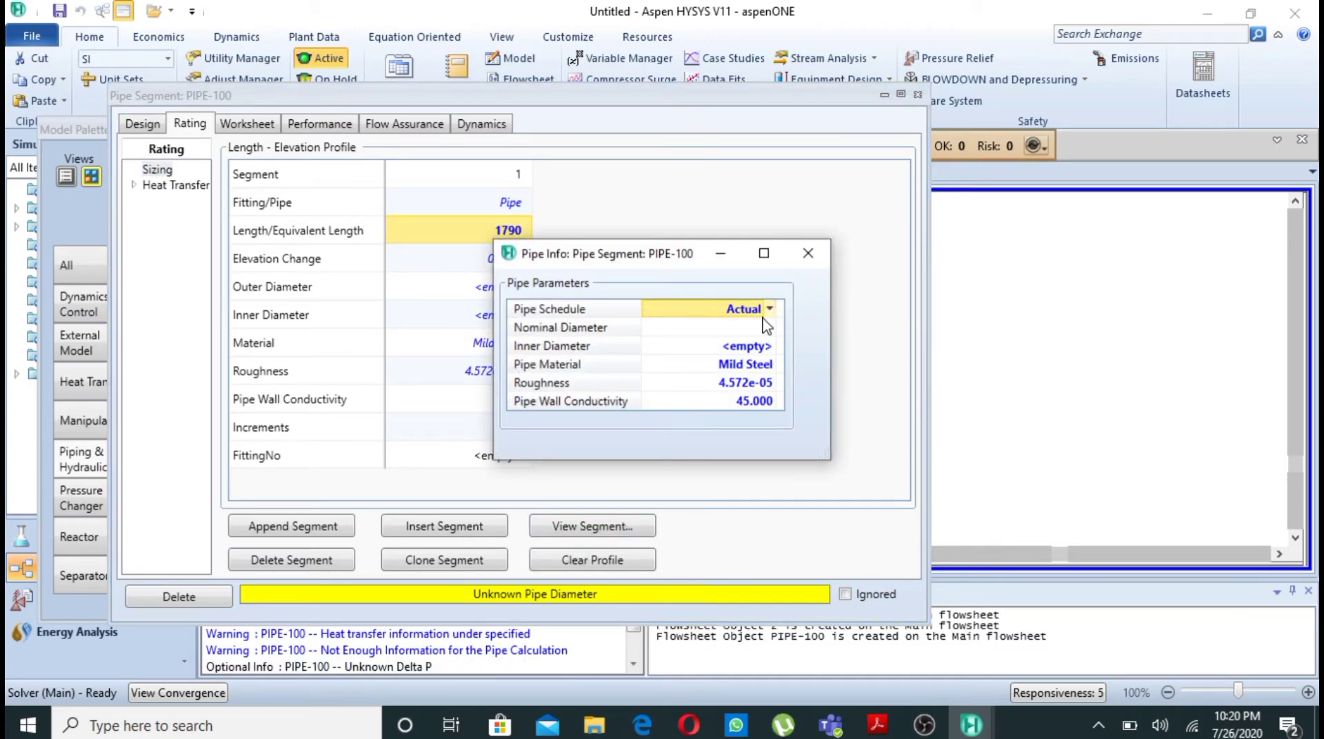
pyautogui.click(769, 308)
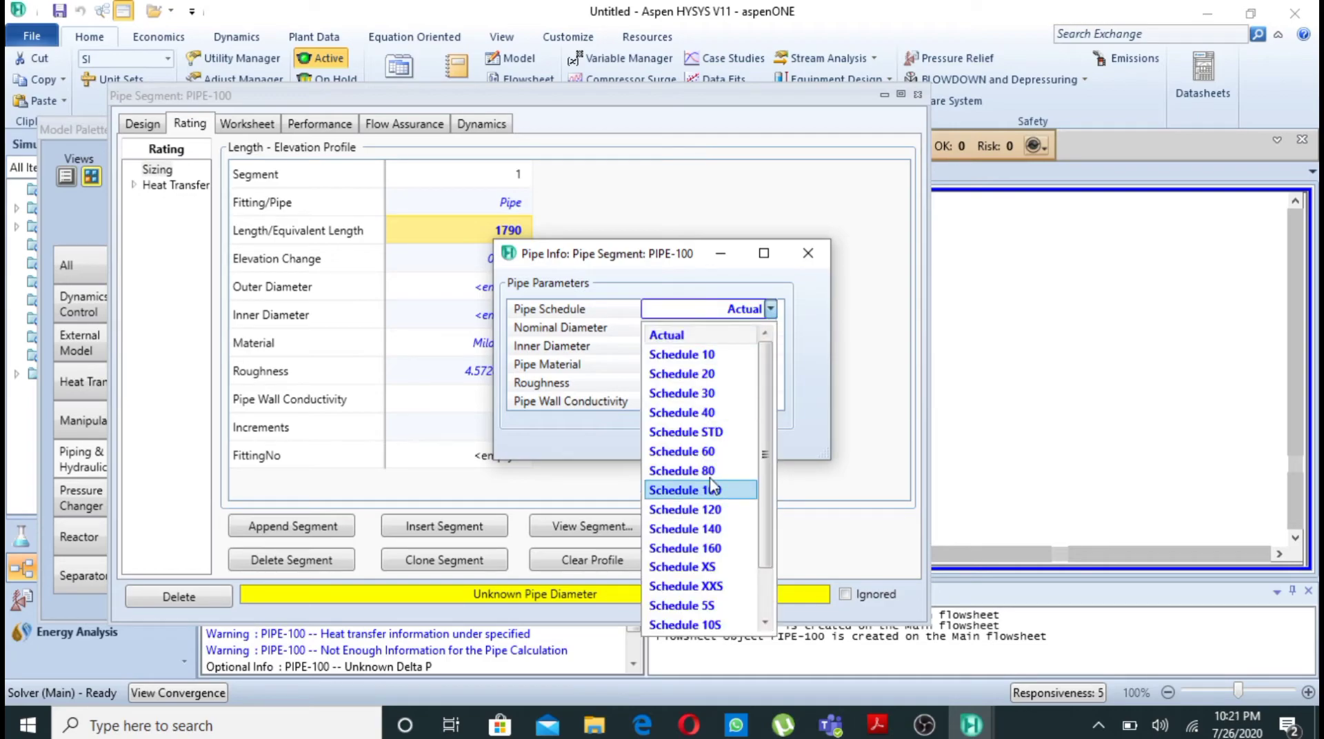
pyautogui.click(709, 414)
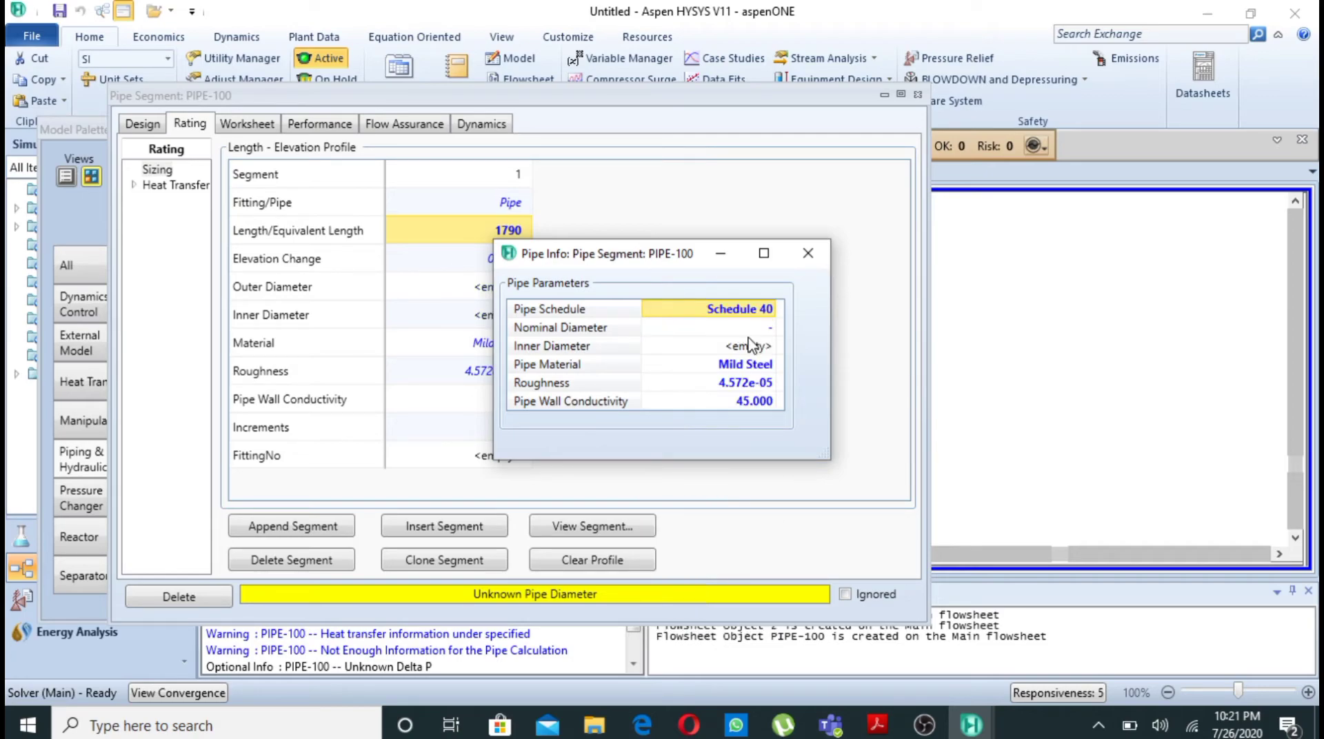
pyautogui.click(770, 328)
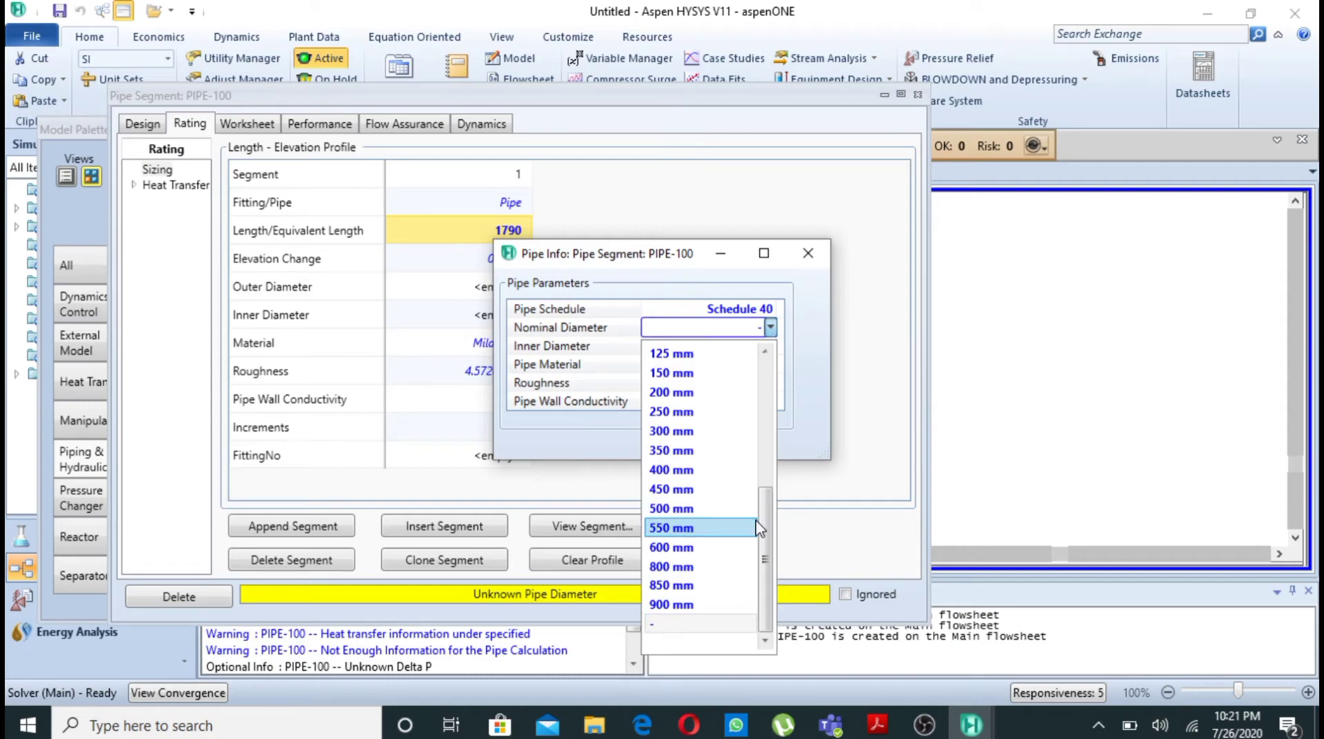
pyautogui.scroll(1, 764, 510)
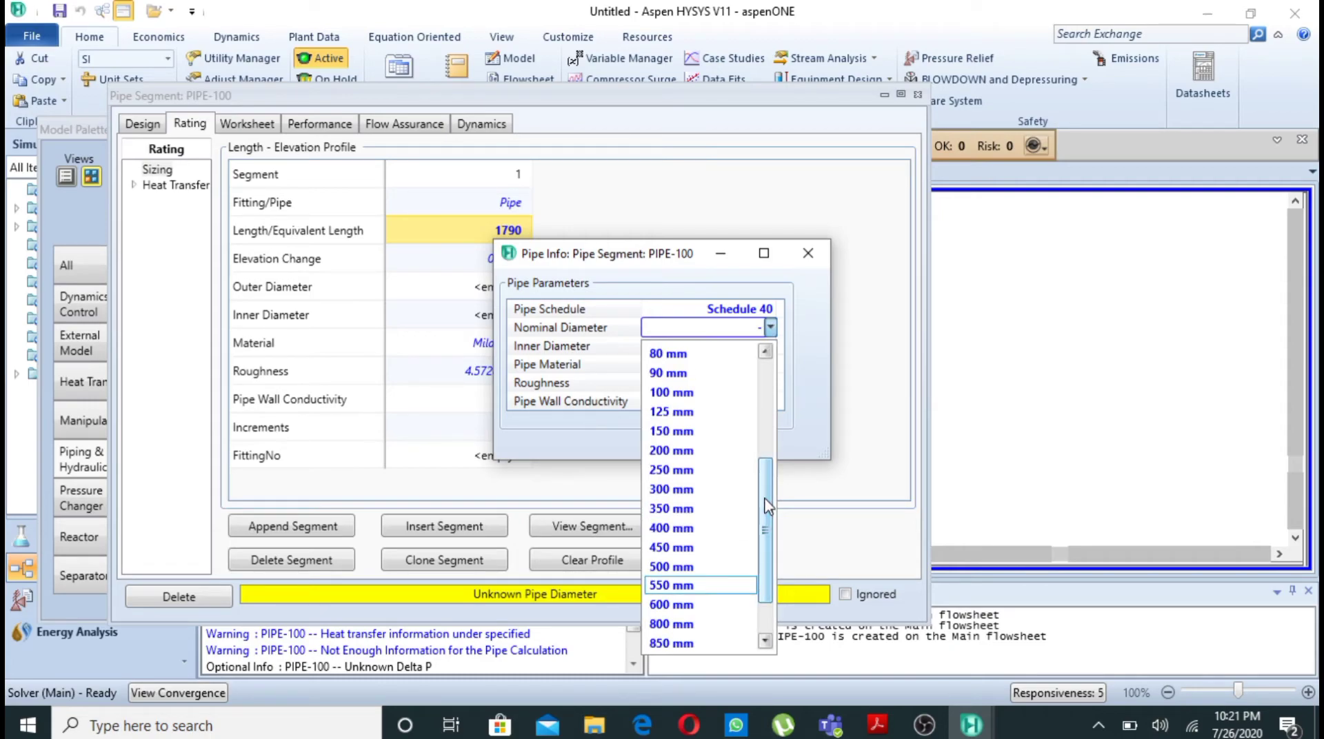
pyautogui.click(697, 412)
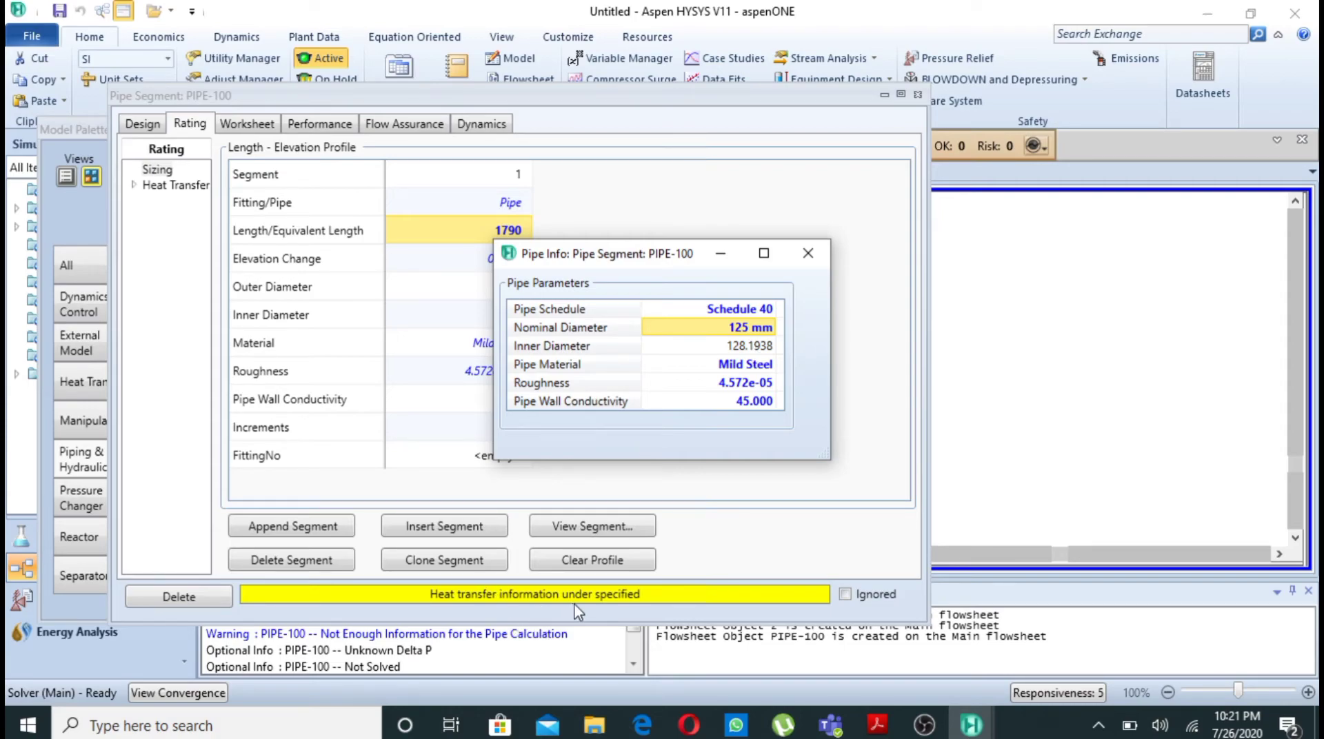
pyautogui.click(818, 261)
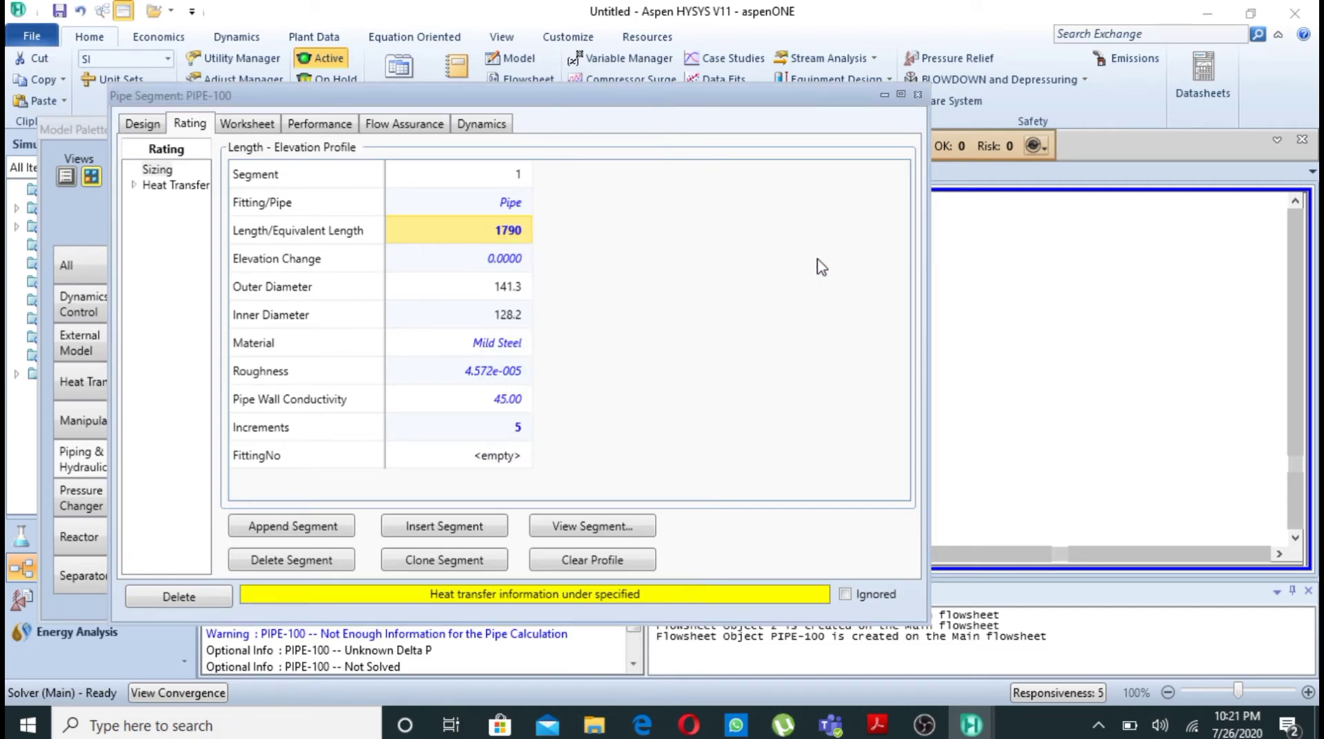
# Step: Review the pipe's heat transfer coefficient estimation settings and close the pipe segment's properties
pyautogui.click(171, 186)
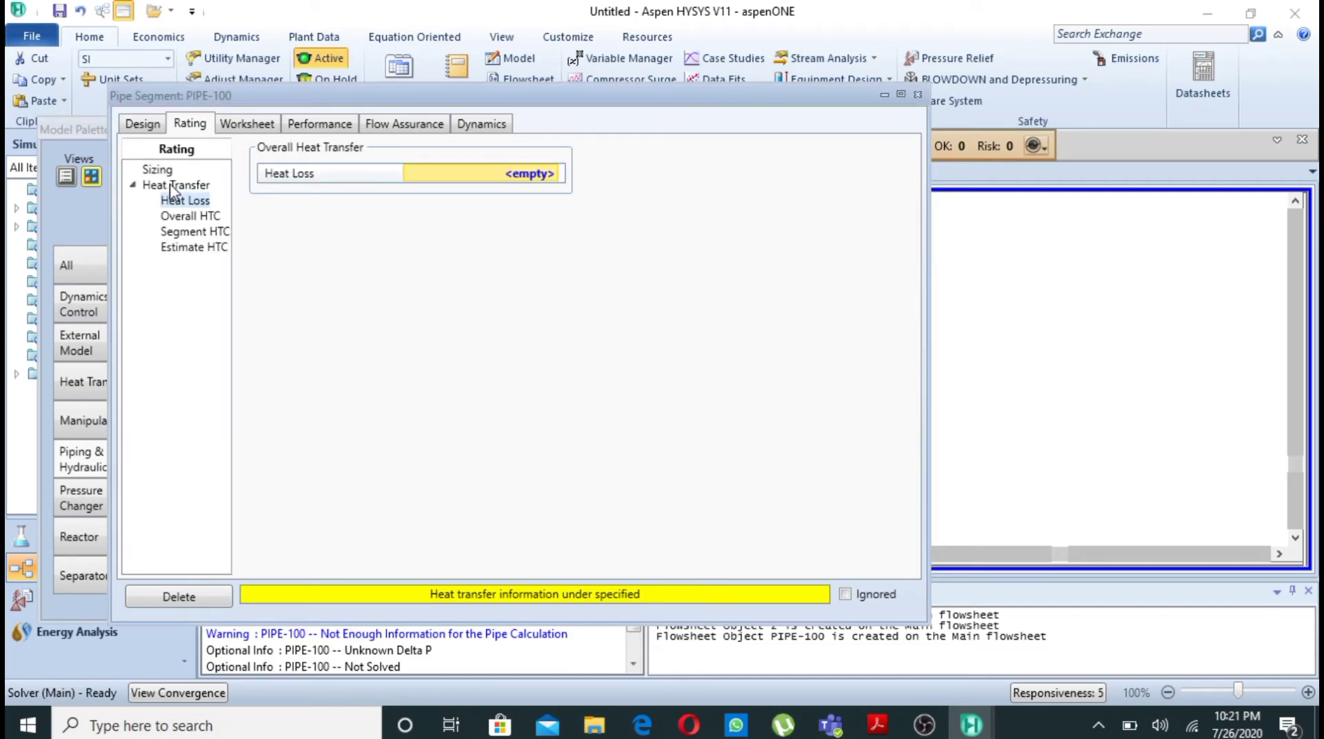
pyautogui.click(204, 248)
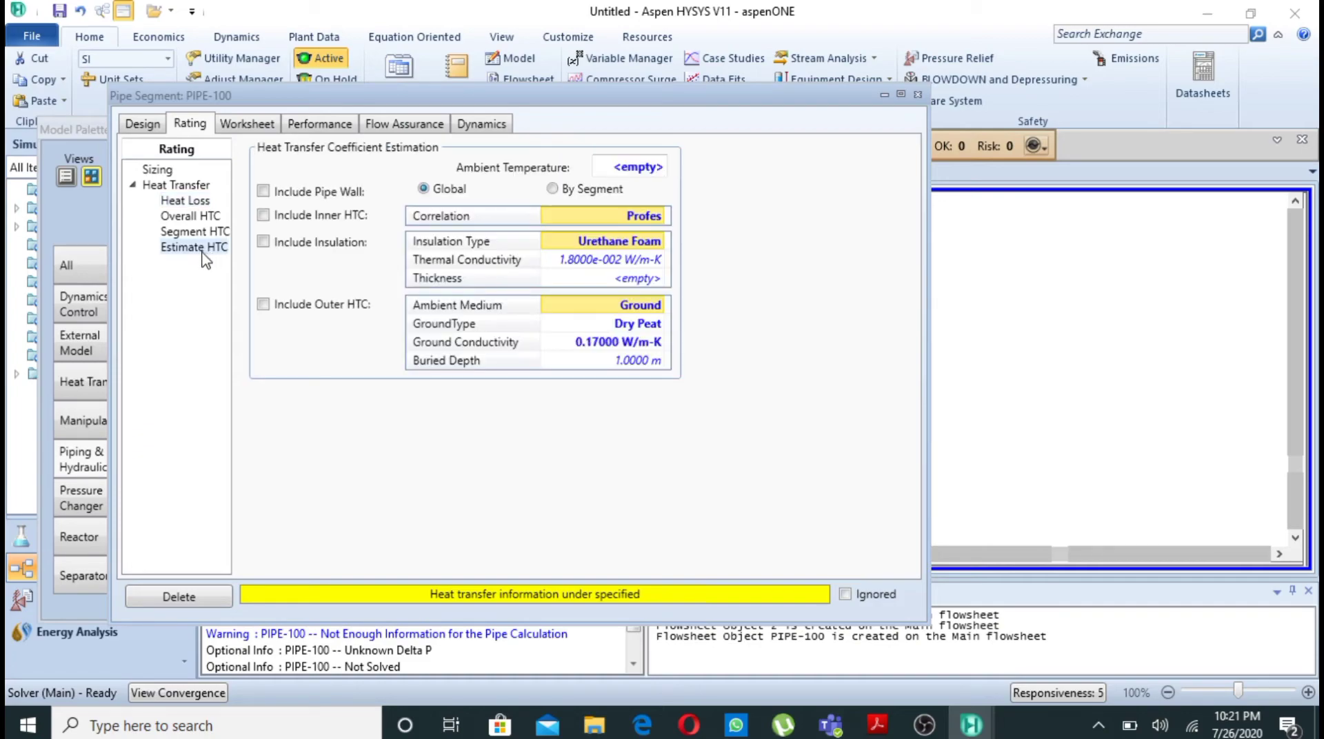
pyautogui.click(657, 169)
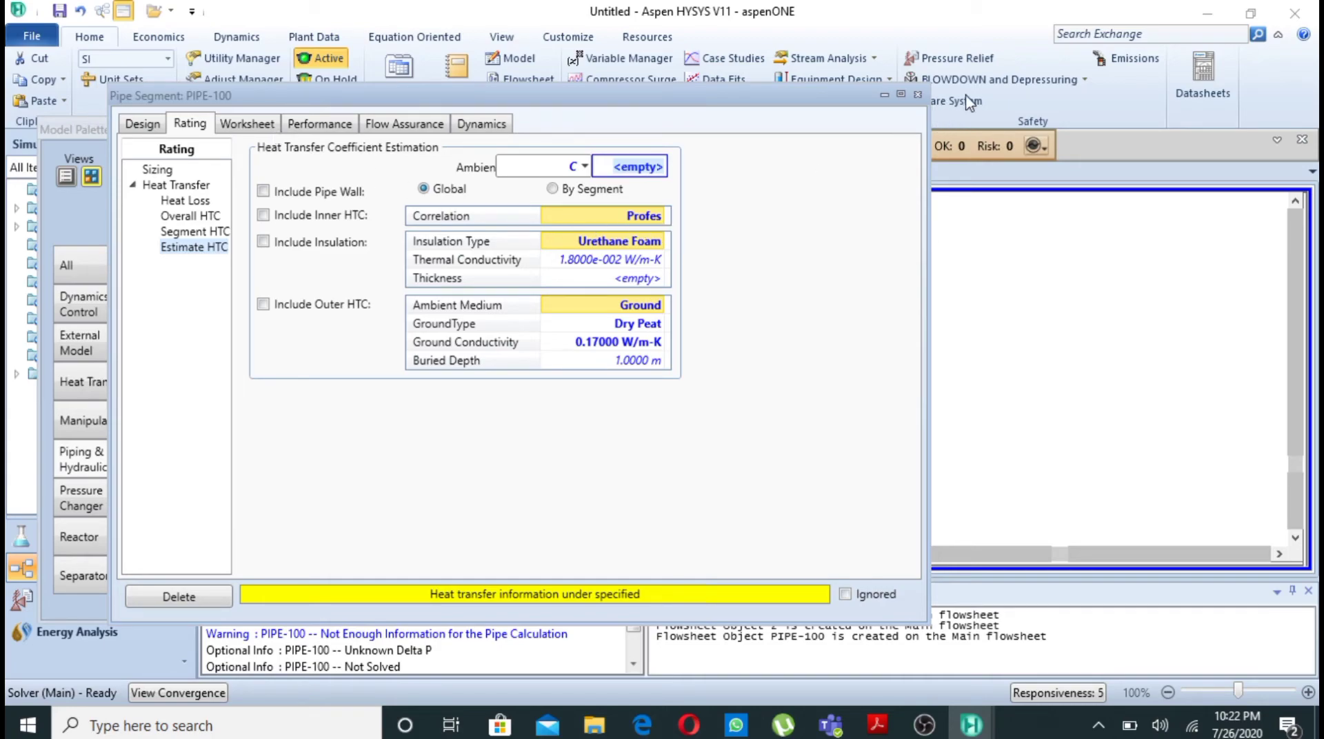
pyautogui.click(918, 95)
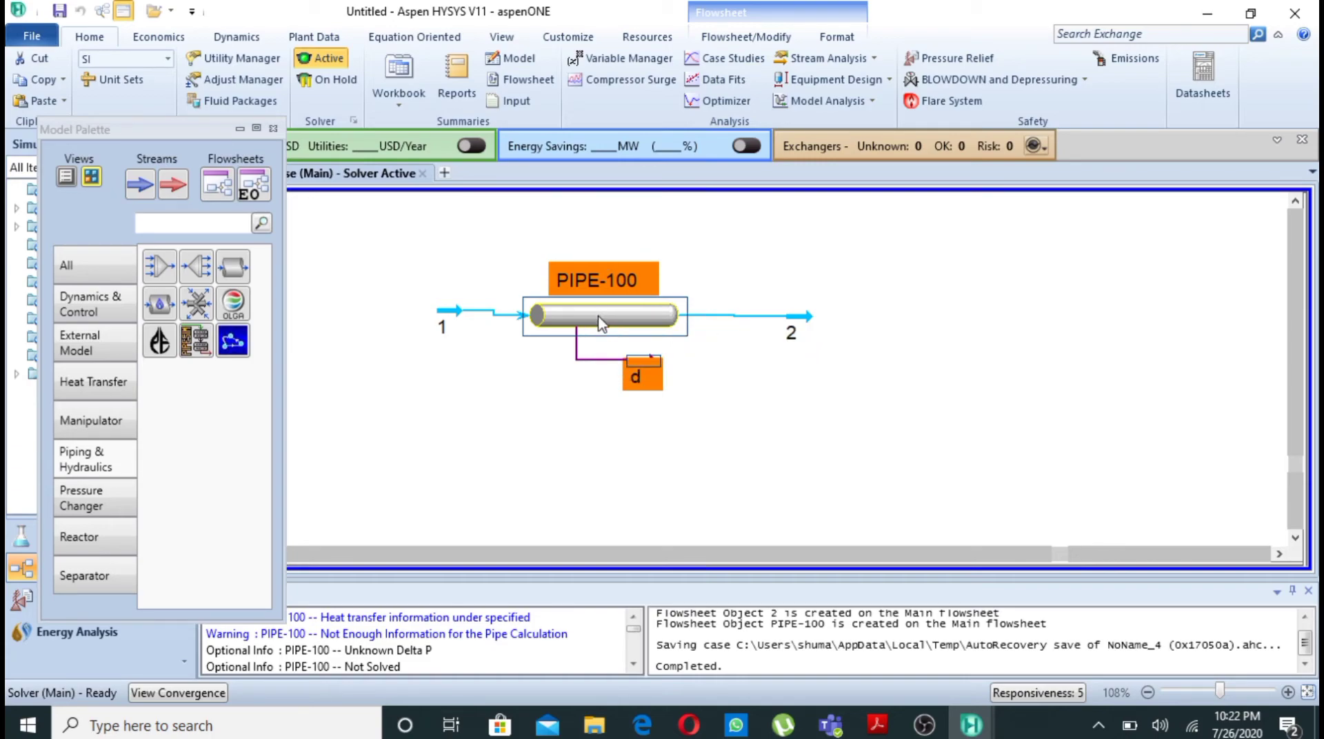
pyautogui.click(541, 448)
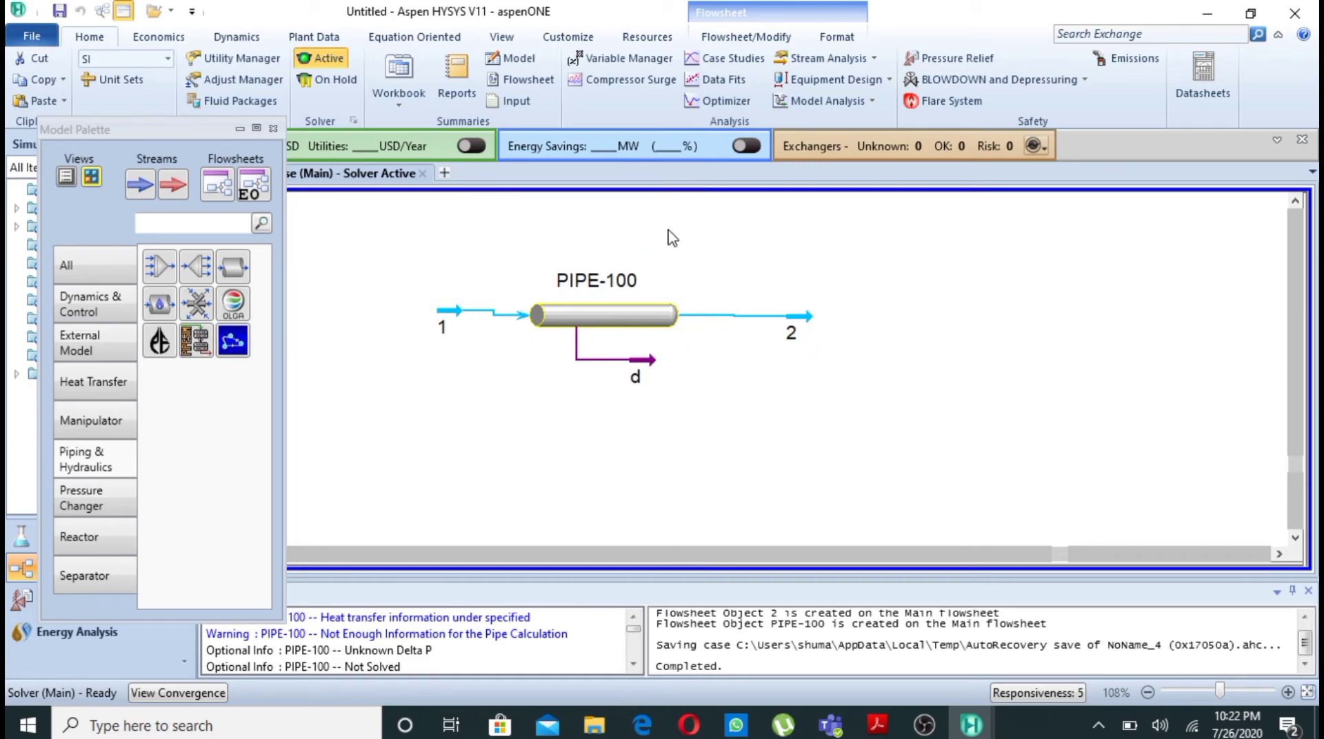
# Step: Reopen the pipe segment's properties and set the temperature of inlet stream 1 to 25 C
pyautogui.click(619, 321)
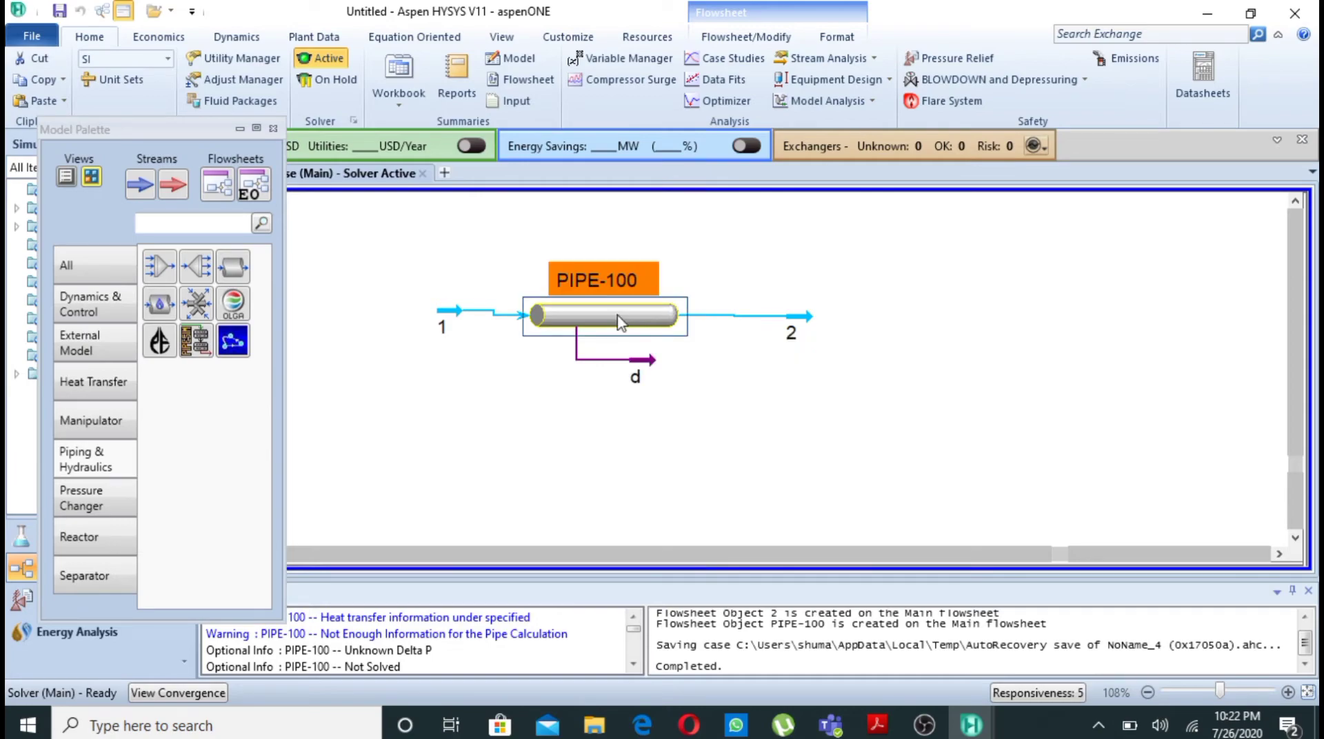
pyautogui.doubleClick(619, 322)
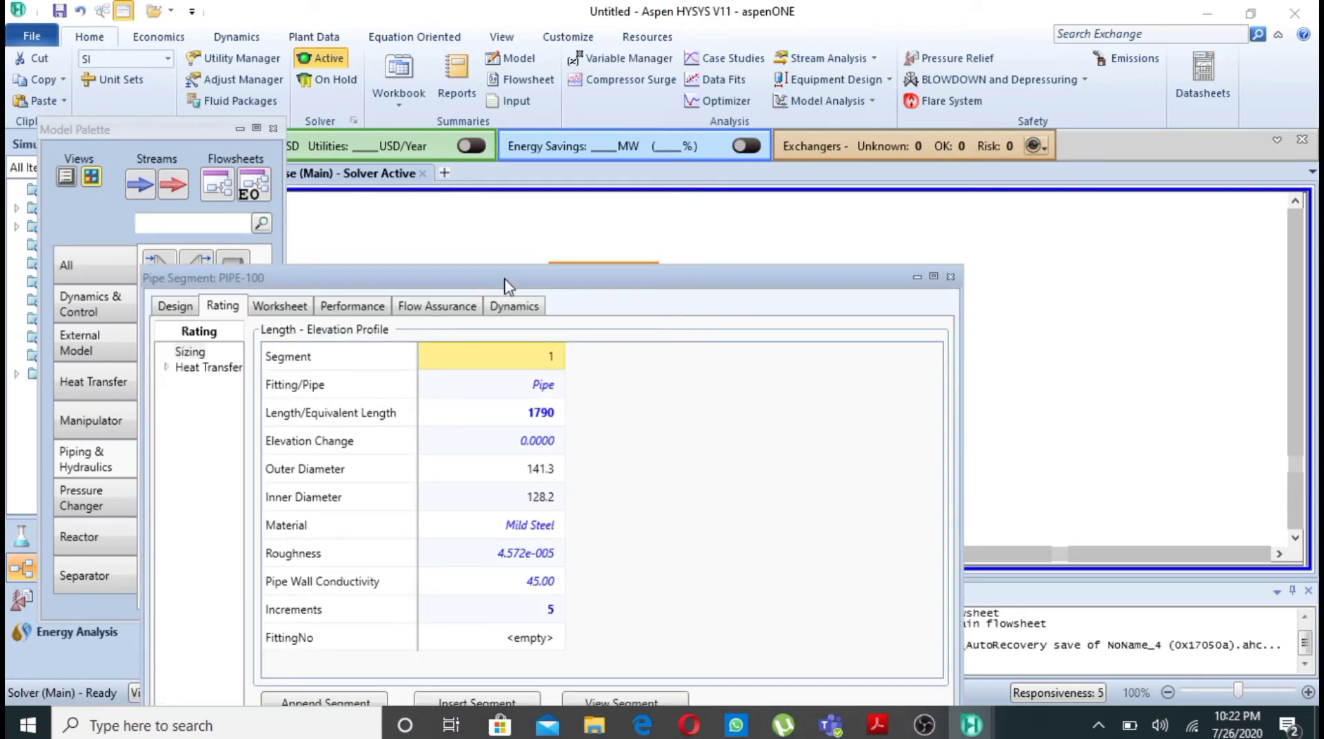
pyautogui.moveTo(507, 284); pyautogui.dragTo(511, 133)
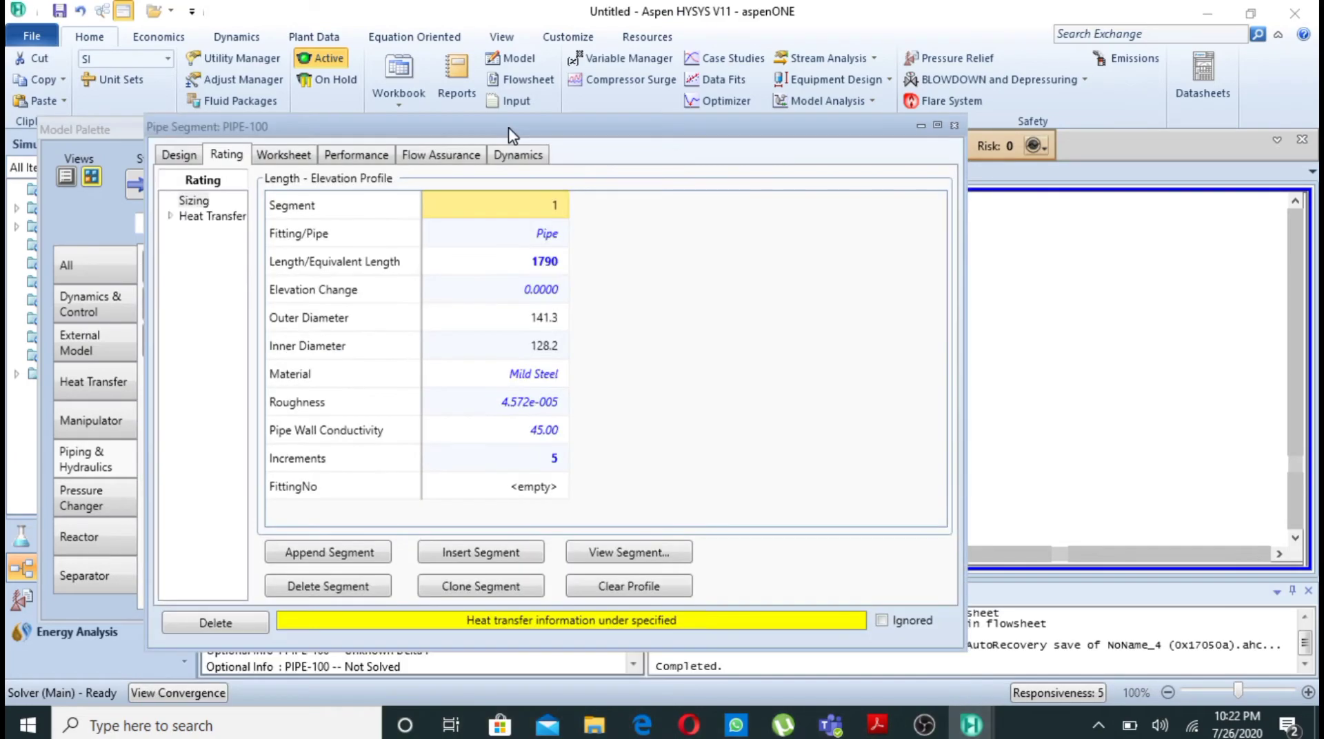
pyautogui.click(284, 156)
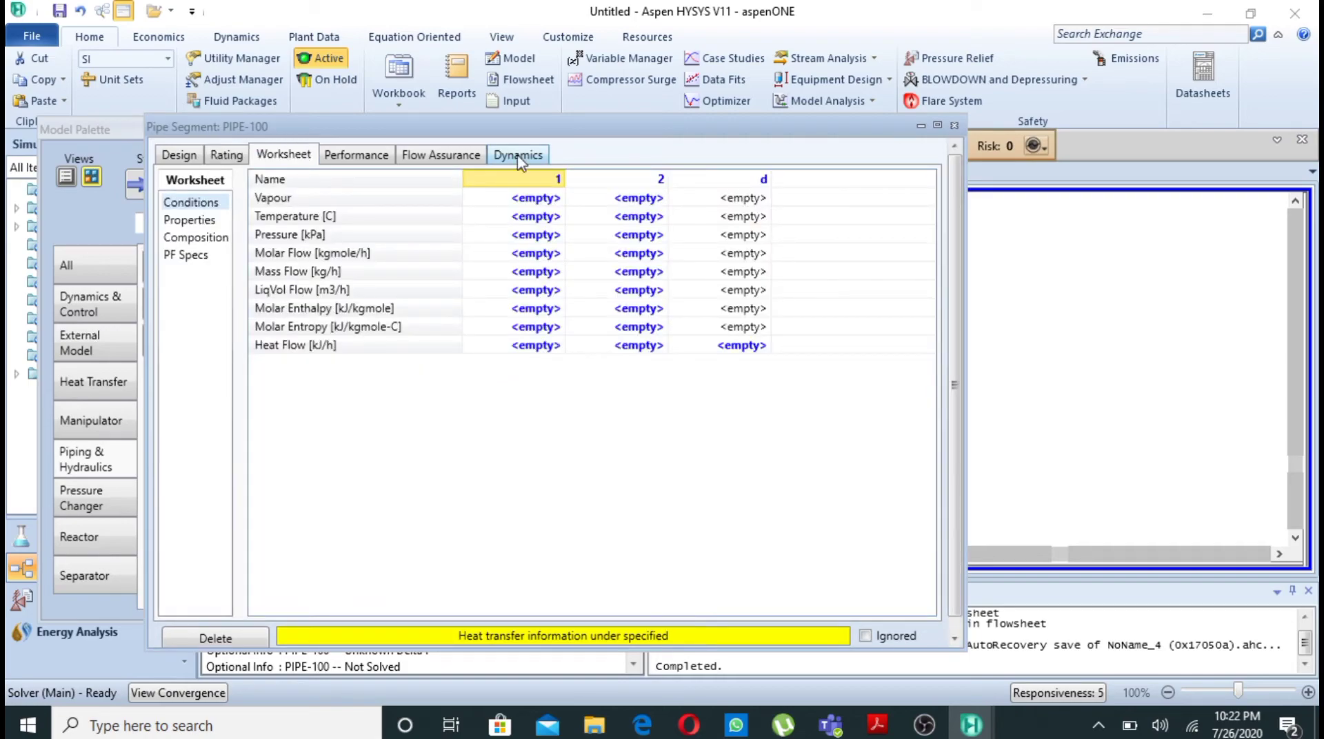
pyautogui.click(548, 220)
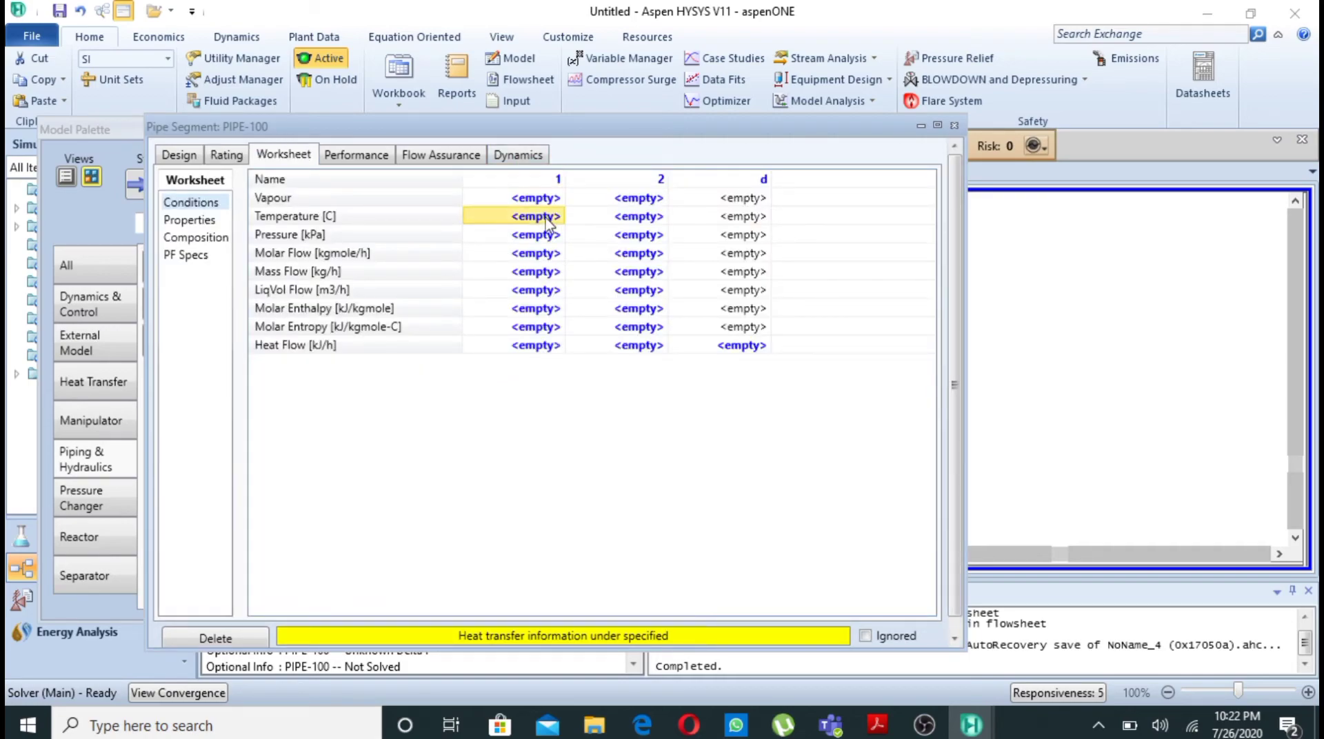
pyautogui.write('25')
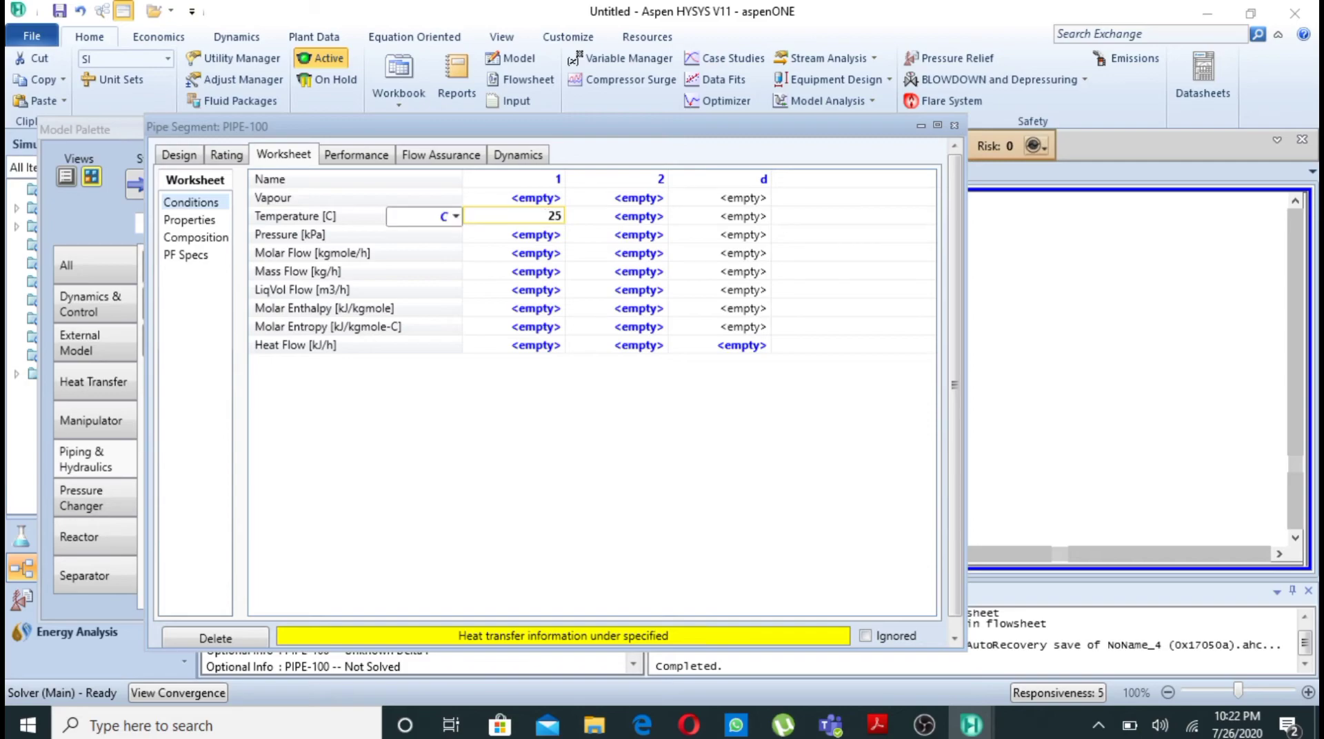
pyautogui.press('Return')
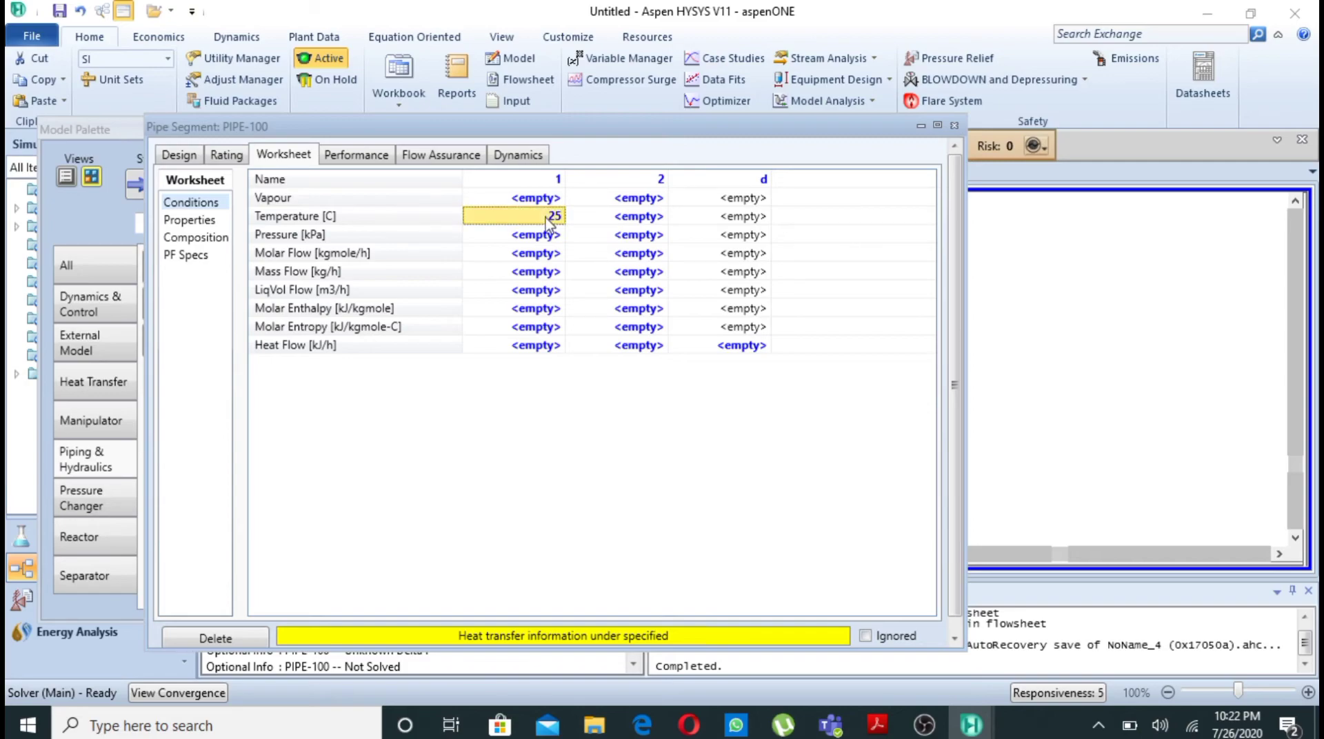
# Step: Set stream 1's pressure to 101.325 kPa and its molar flow to 32 kgmole/h
pyautogui.click(542, 235)
pyautogui.write('101')
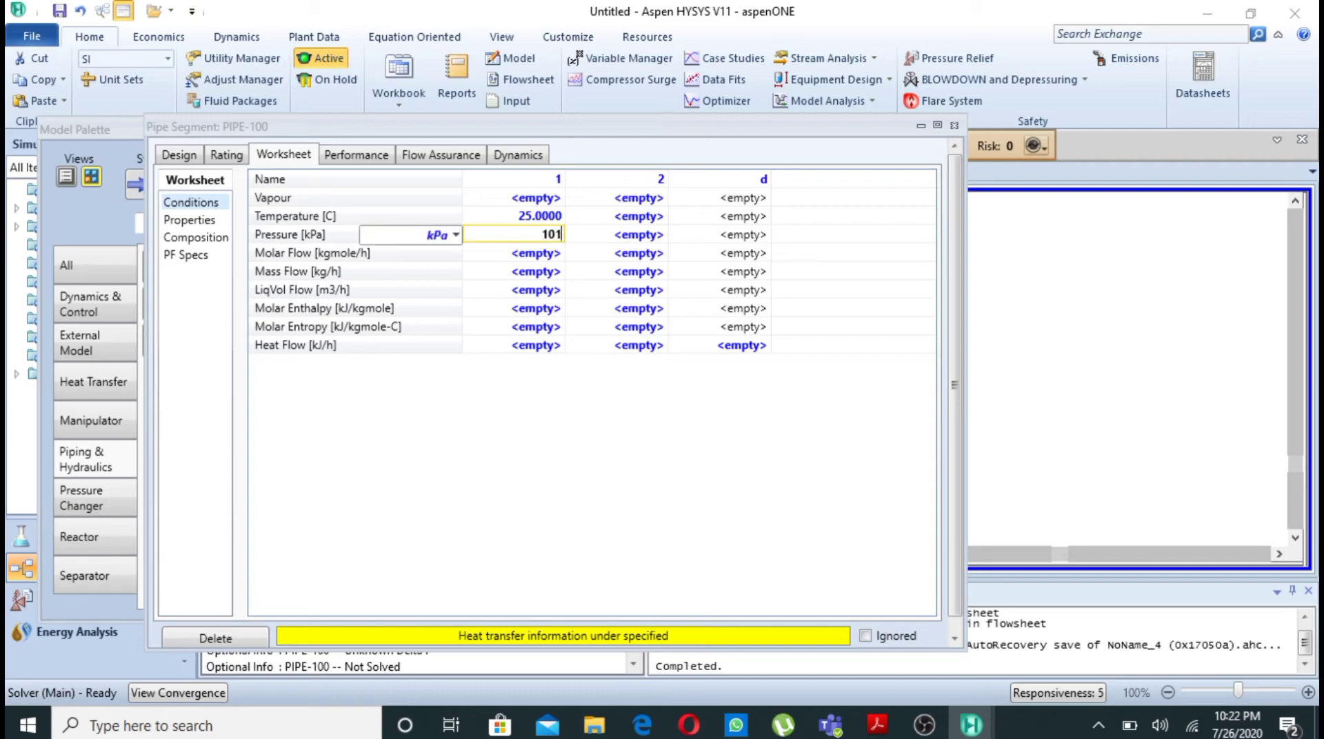
pyautogui.write('.325')
pyautogui.press('Return')
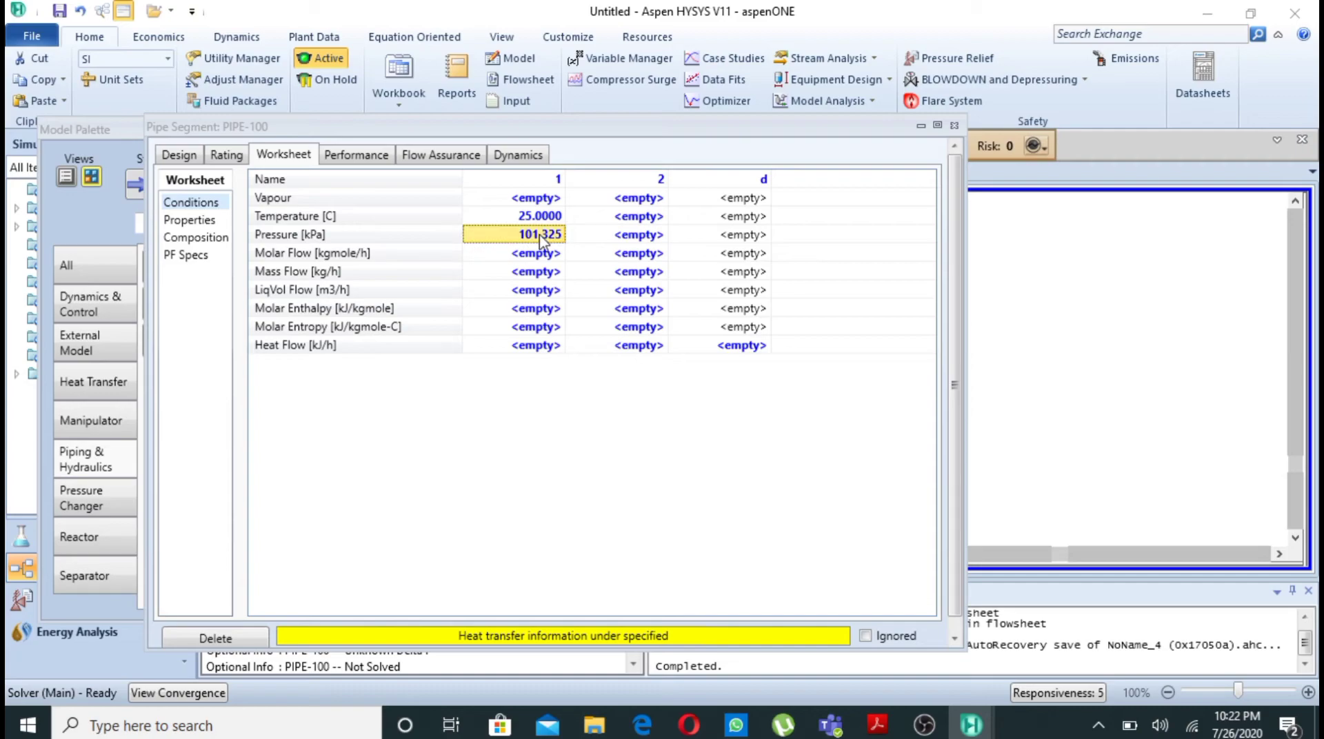
pyautogui.click(542, 261)
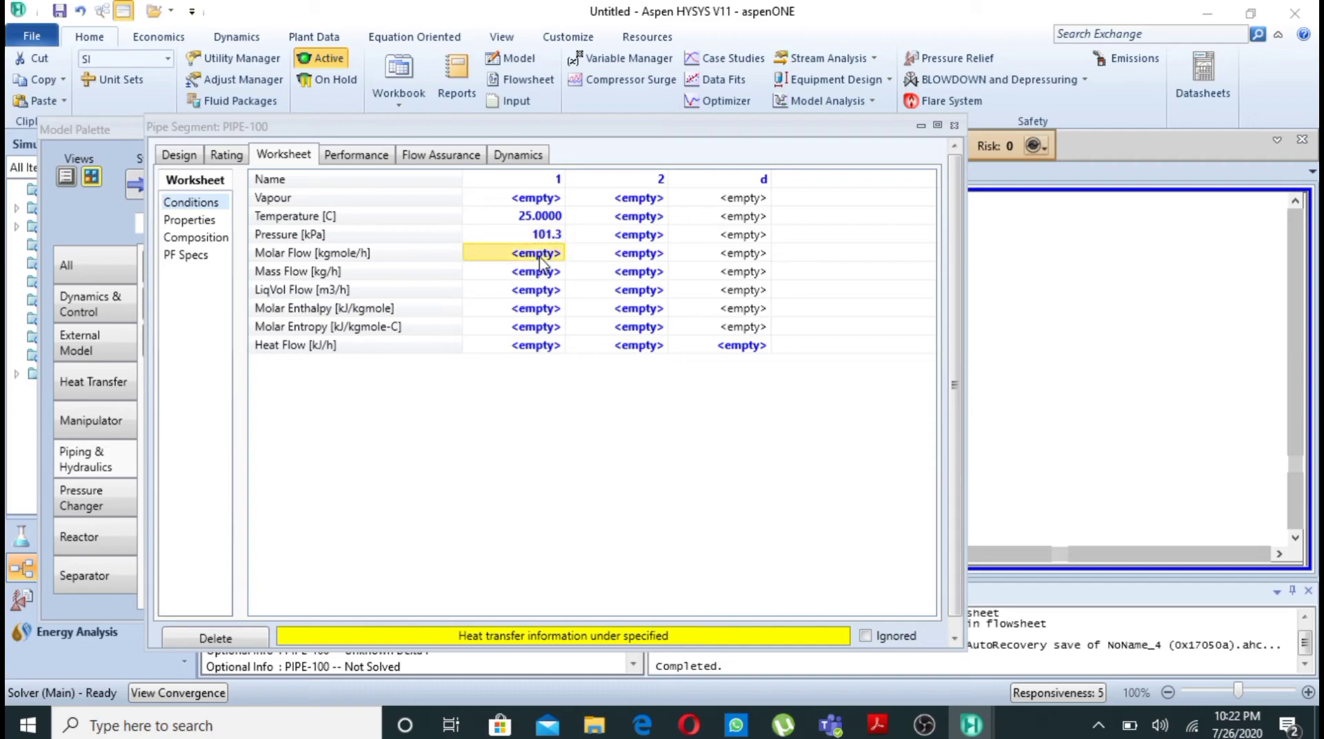
pyautogui.write('32')
pyautogui.press('Return')
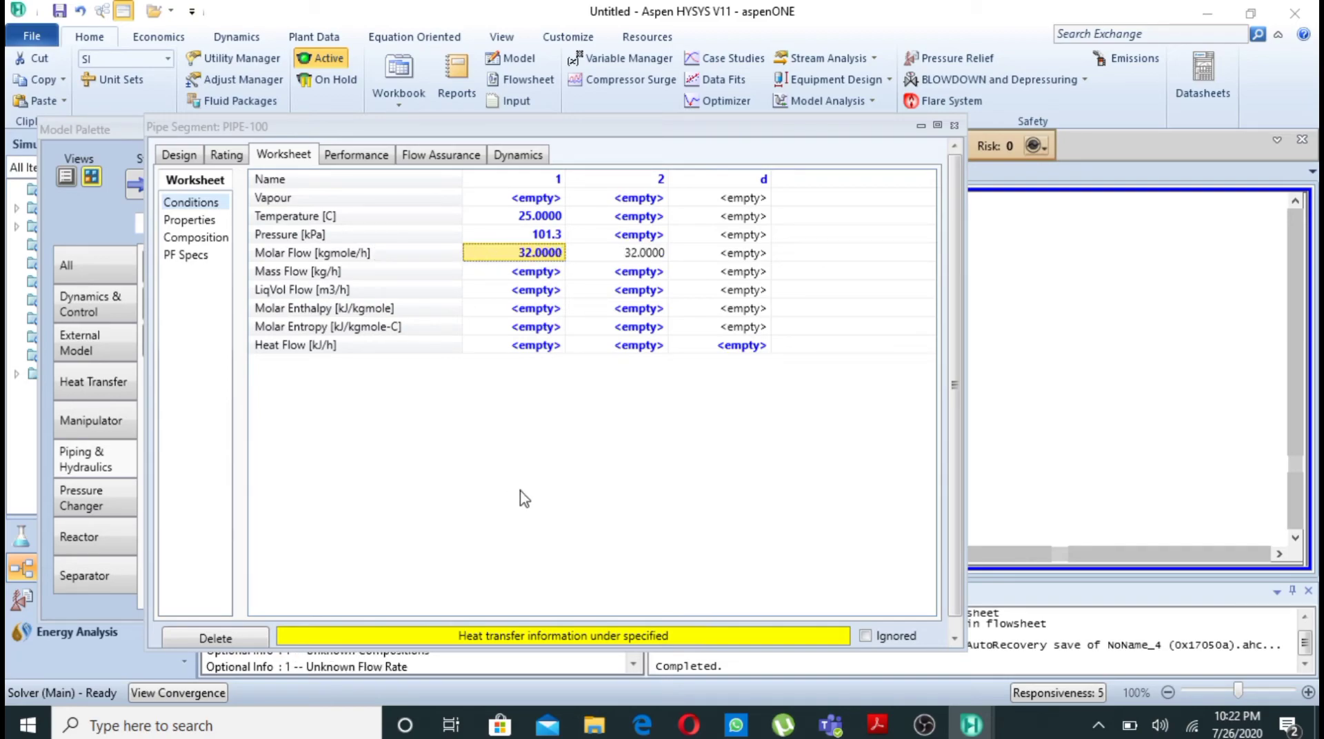
# Step: Set the H2O mole fraction of material stream 2 to 1, skipping composition input for energy stream d and stream 1
pyautogui.click(366, 253)
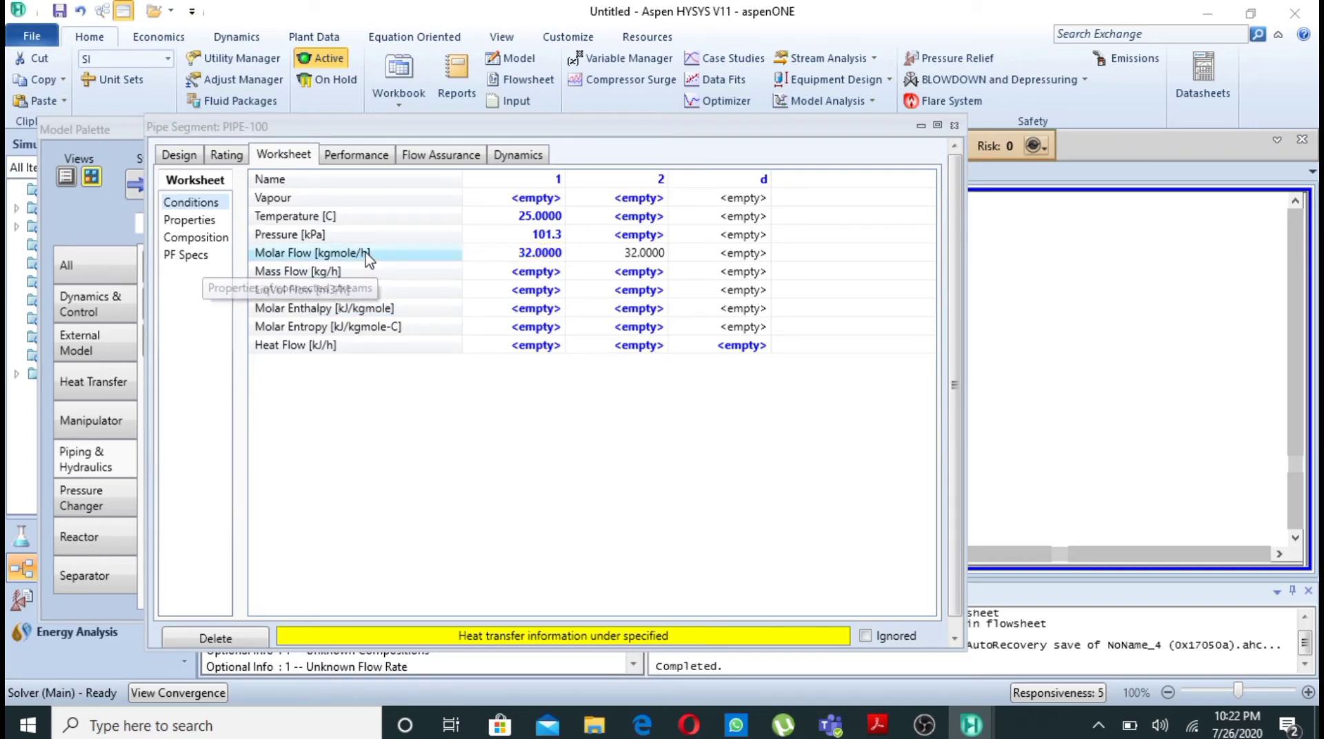
pyautogui.doubleClick(365, 255)
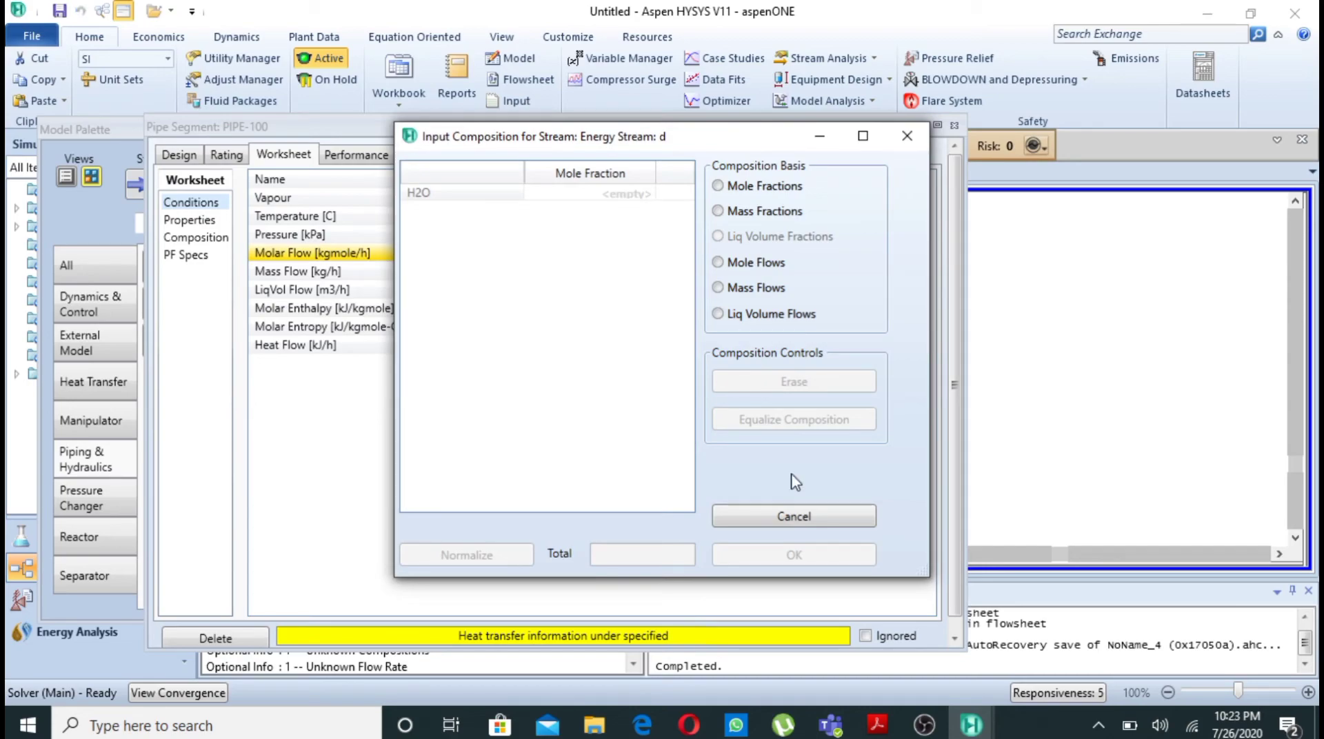
pyautogui.click(792, 514)
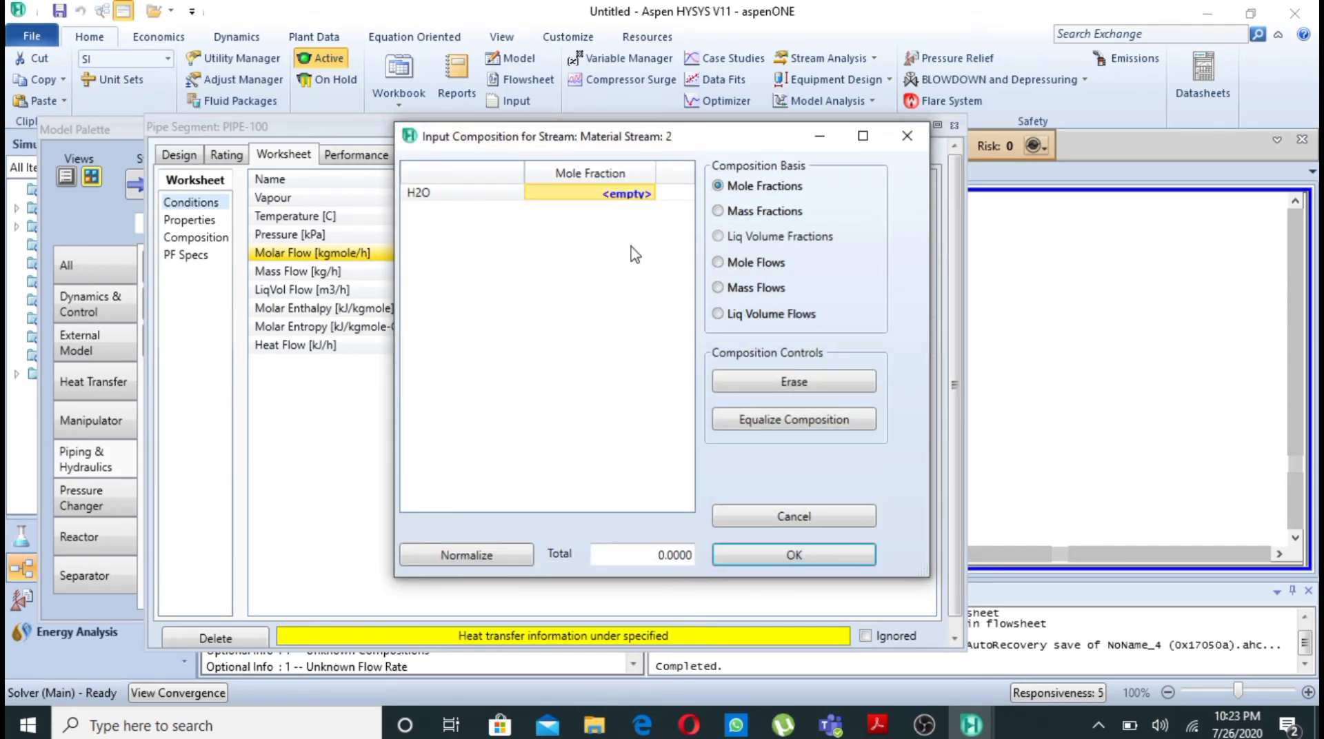
pyautogui.click(638, 195)
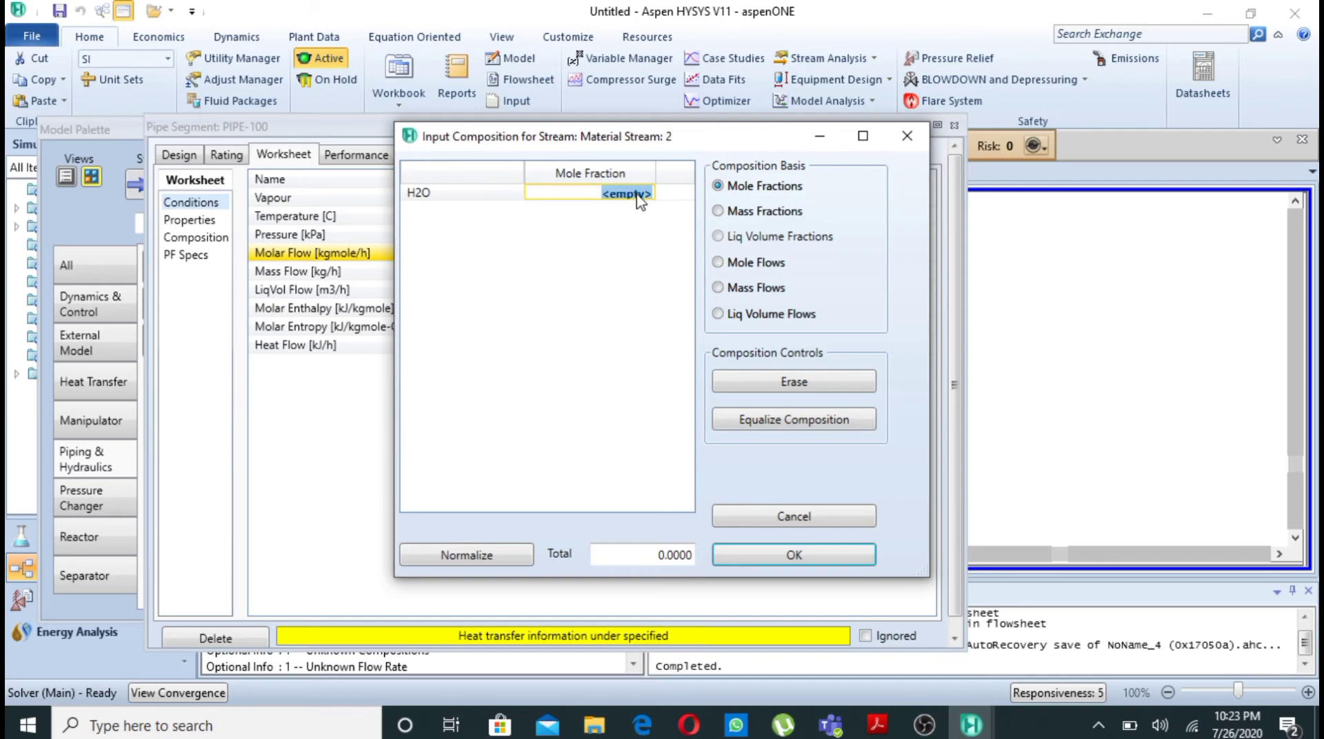
pyautogui.write('1')
pyautogui.click(766, 560)
pyautogui.click(765, 560)
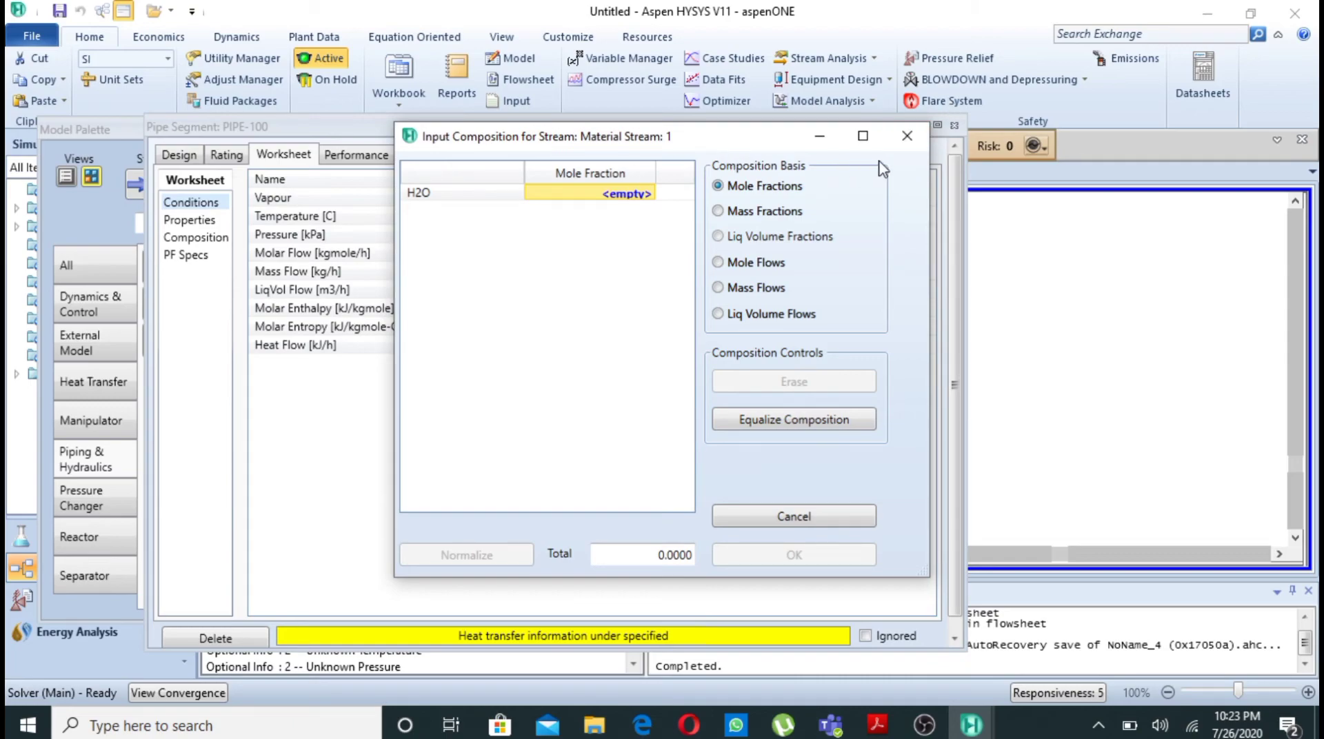
pyautogui.click(907, 136)
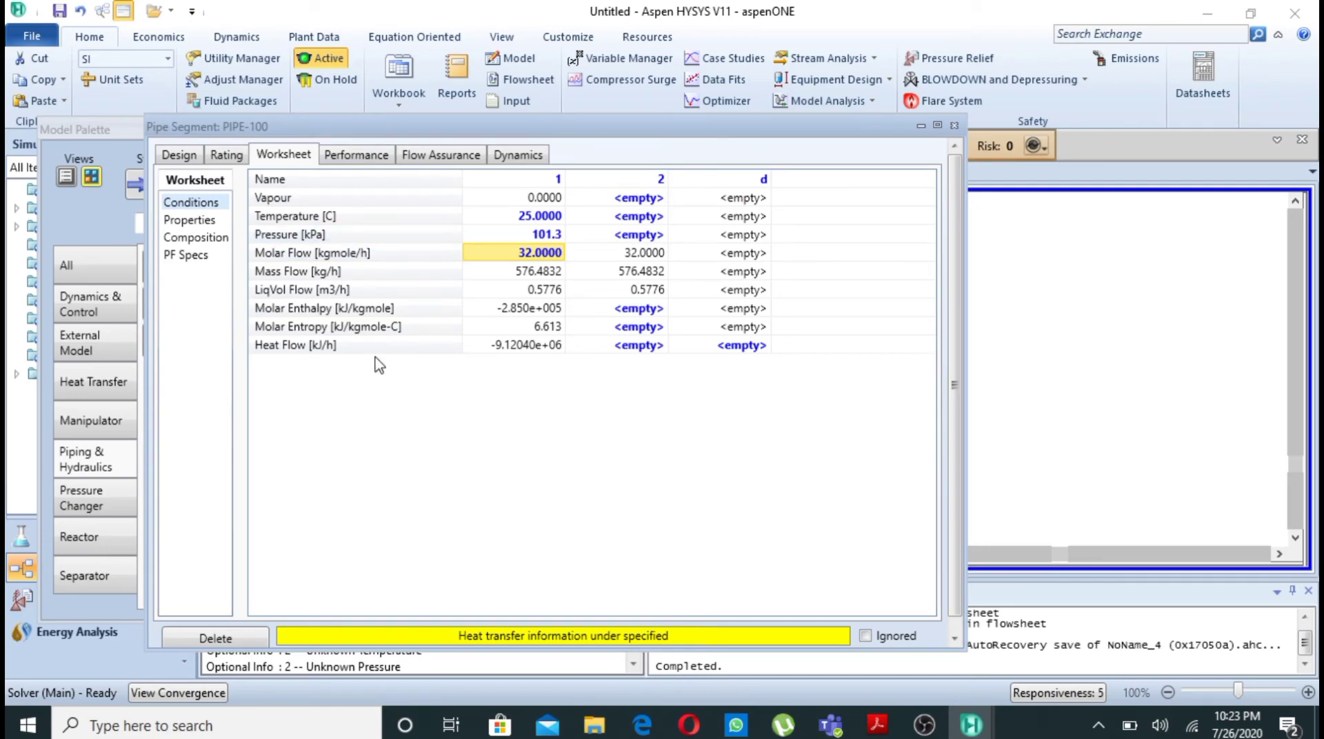
# Step: Check the composition inputs of the pipe's connected streams and close them without changes
pyautogui.doubleClick(344, 258)
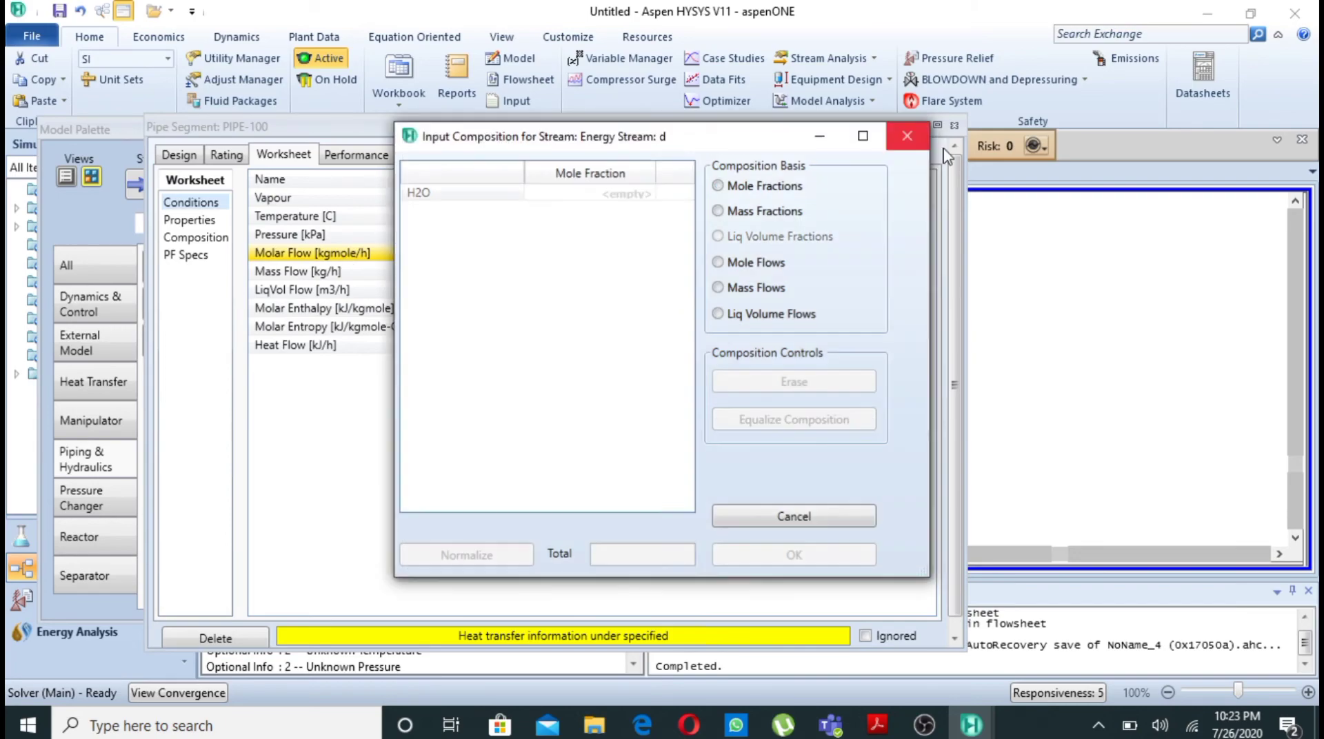
pyautogui.click(920, 148)
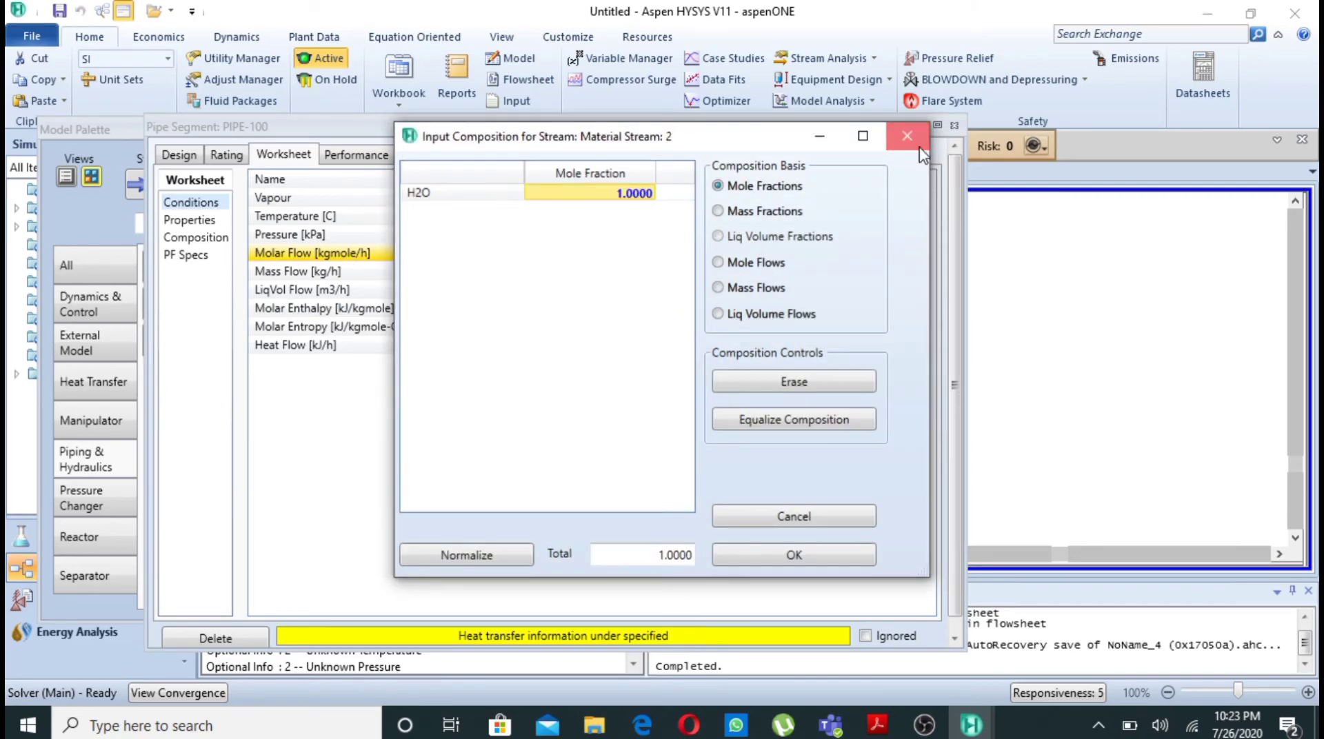
pyautogui.click(919, 147)
pyautogui.click(913, 140)
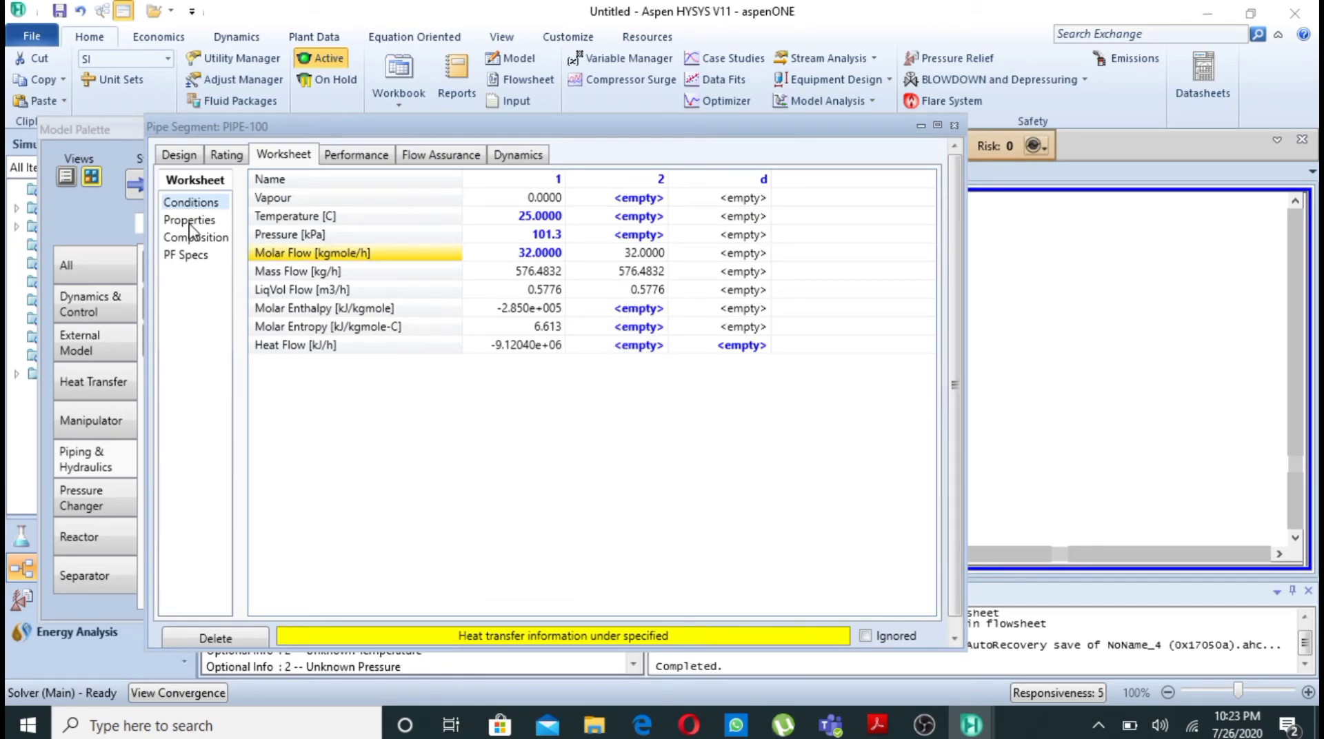
# Step: Review the pipe's connections, sizing and heat transfer coefficient estimation for missing heat transfer information
pyautogui.click(175, 156)
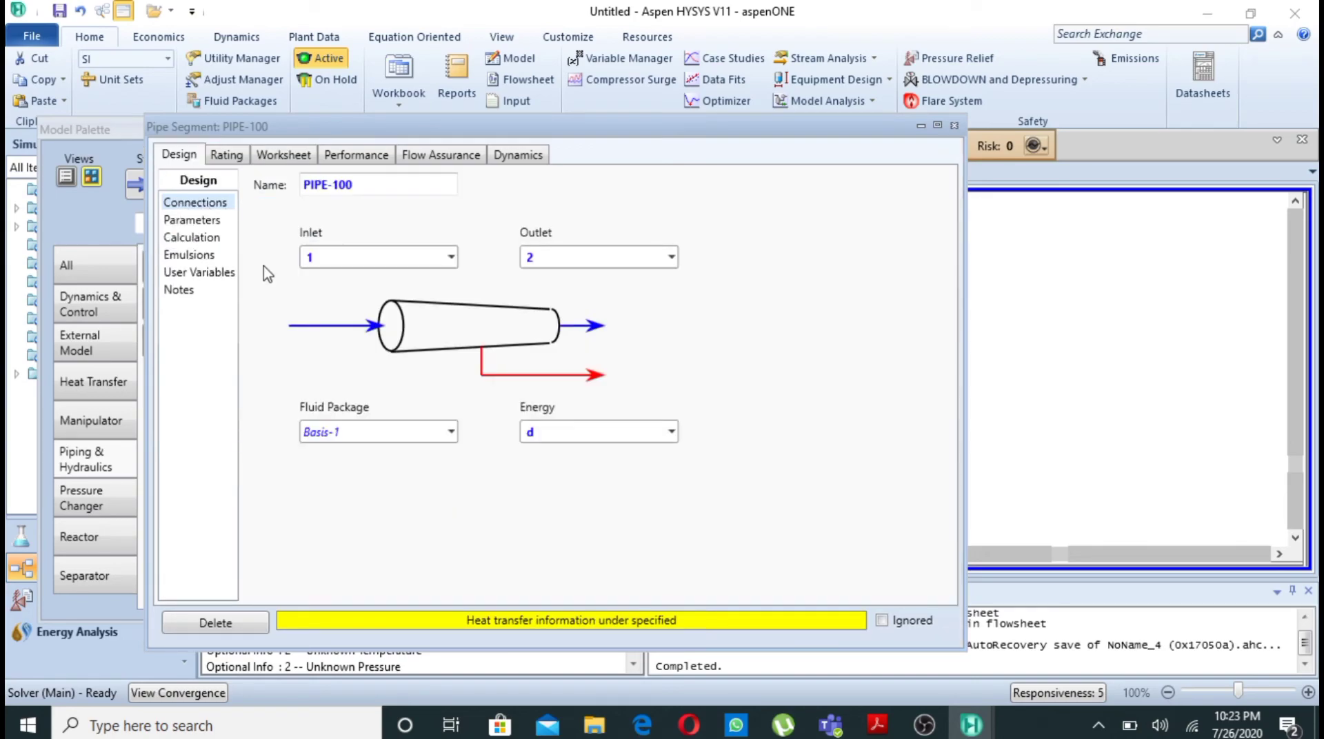
pyautogui.click(227, 155)
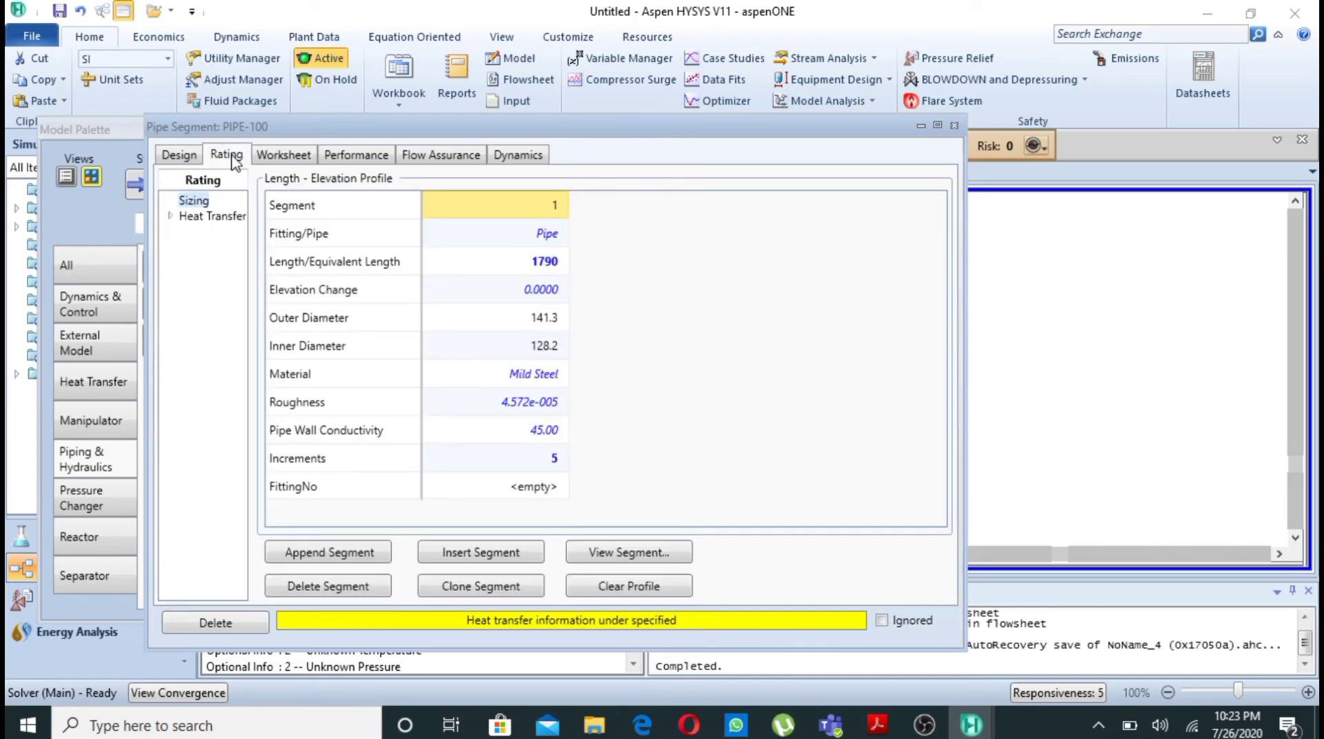
pyautogui.click(220, 218)
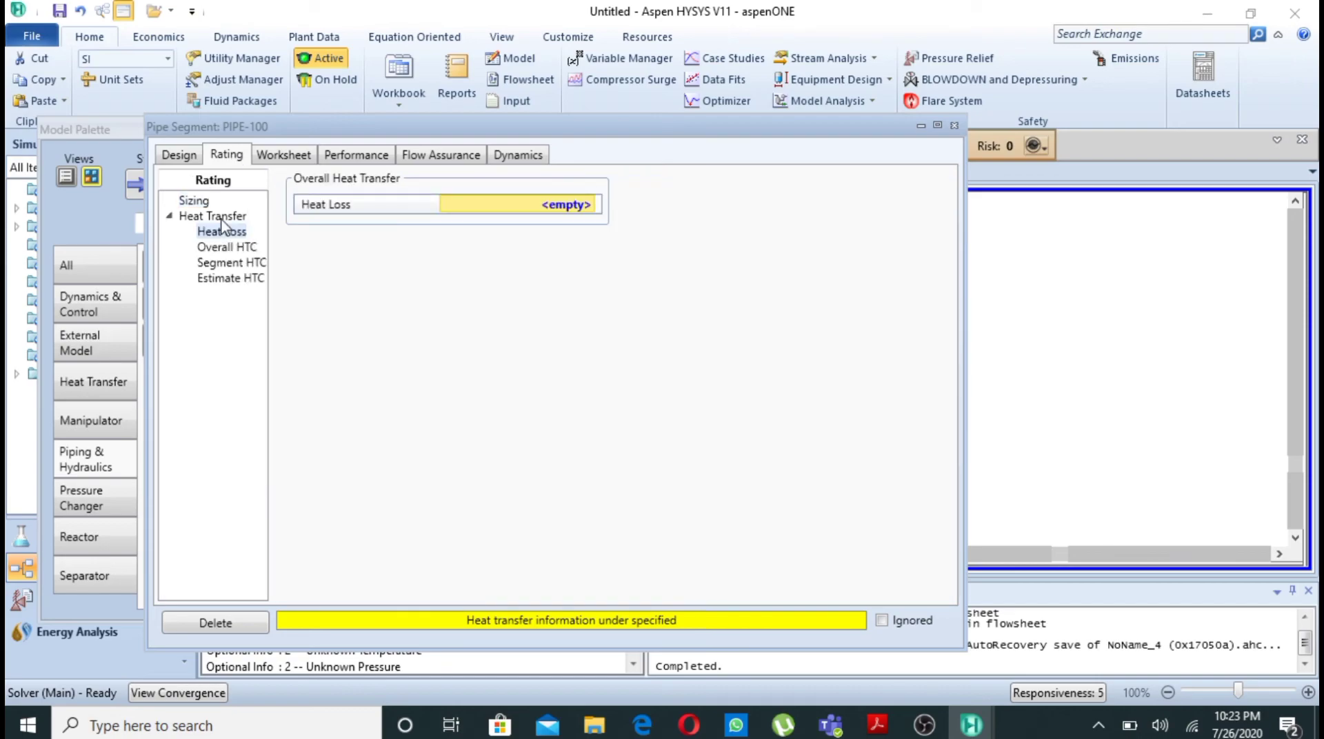
pyautogui.click(246, 279)
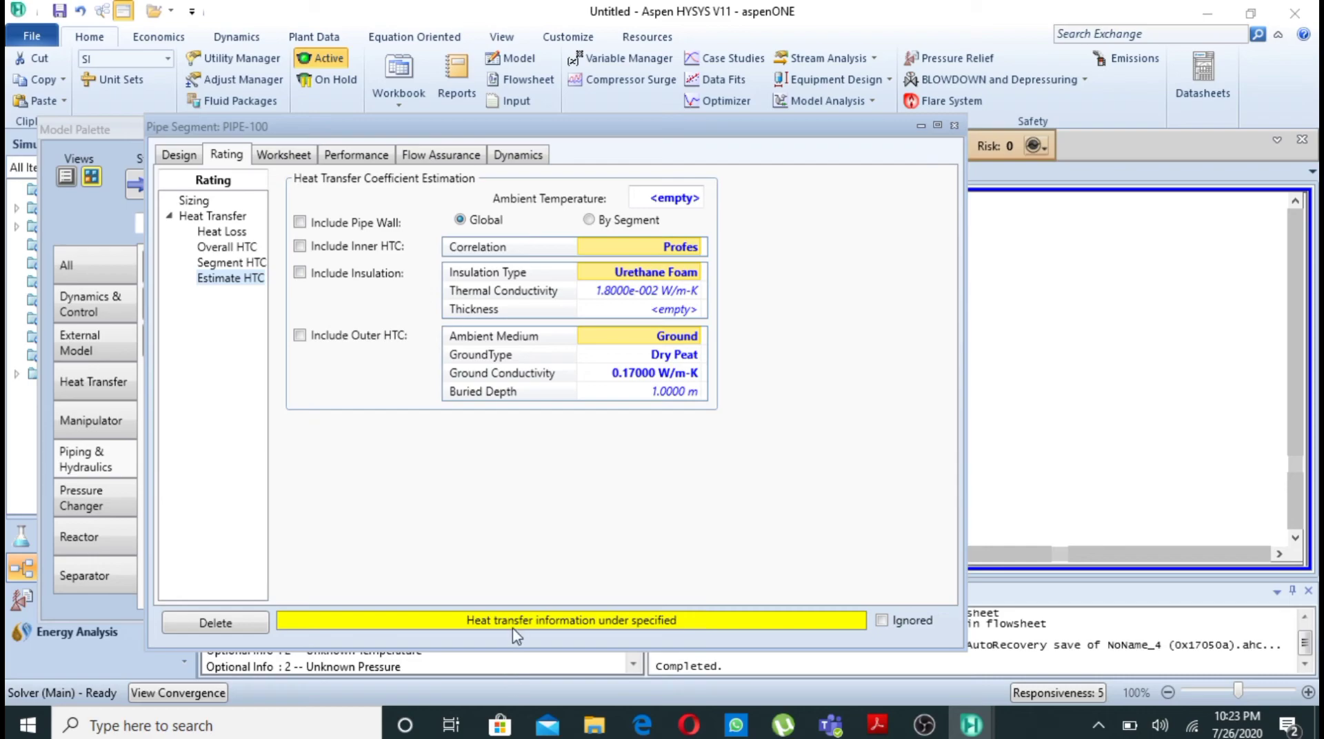
# Step: Set the temperature of outlet stream 2 to 25 C in the pipe's stream conditions
pyautogui.click(284, 156)
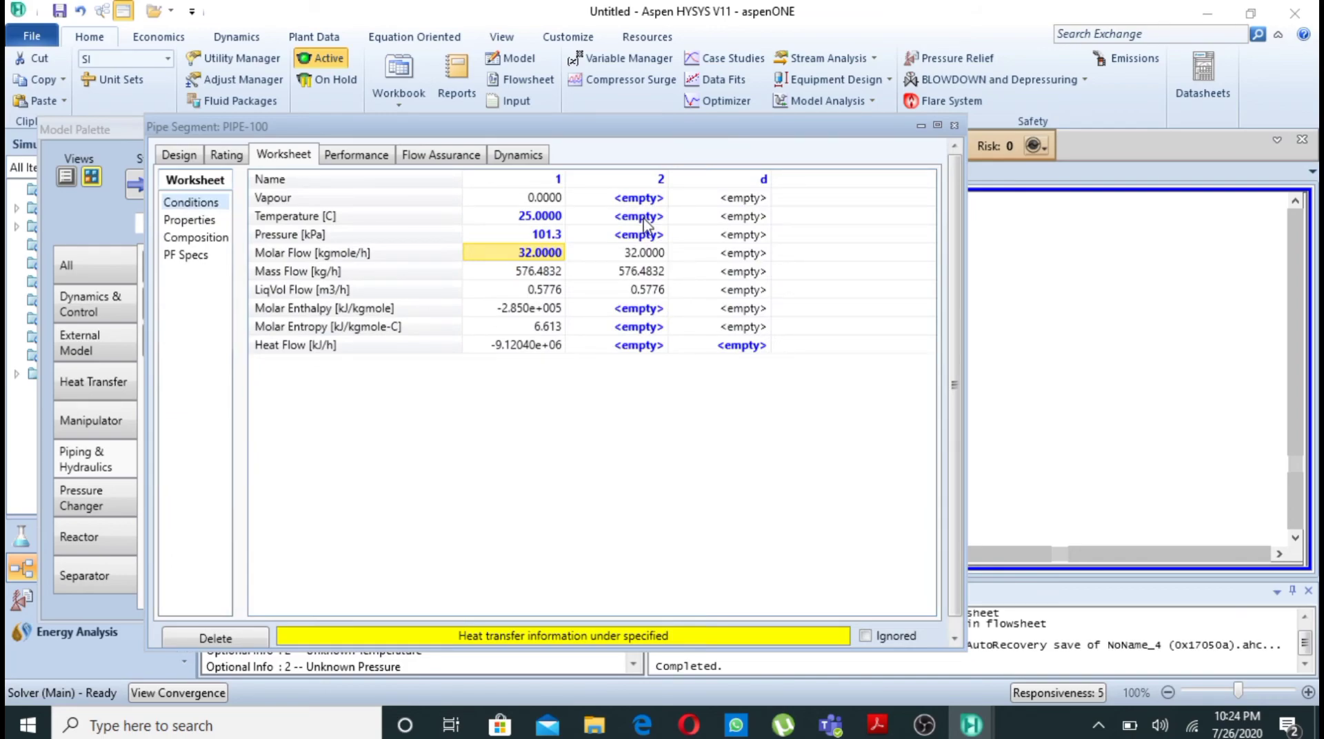
pyautogui.click(646, 219)
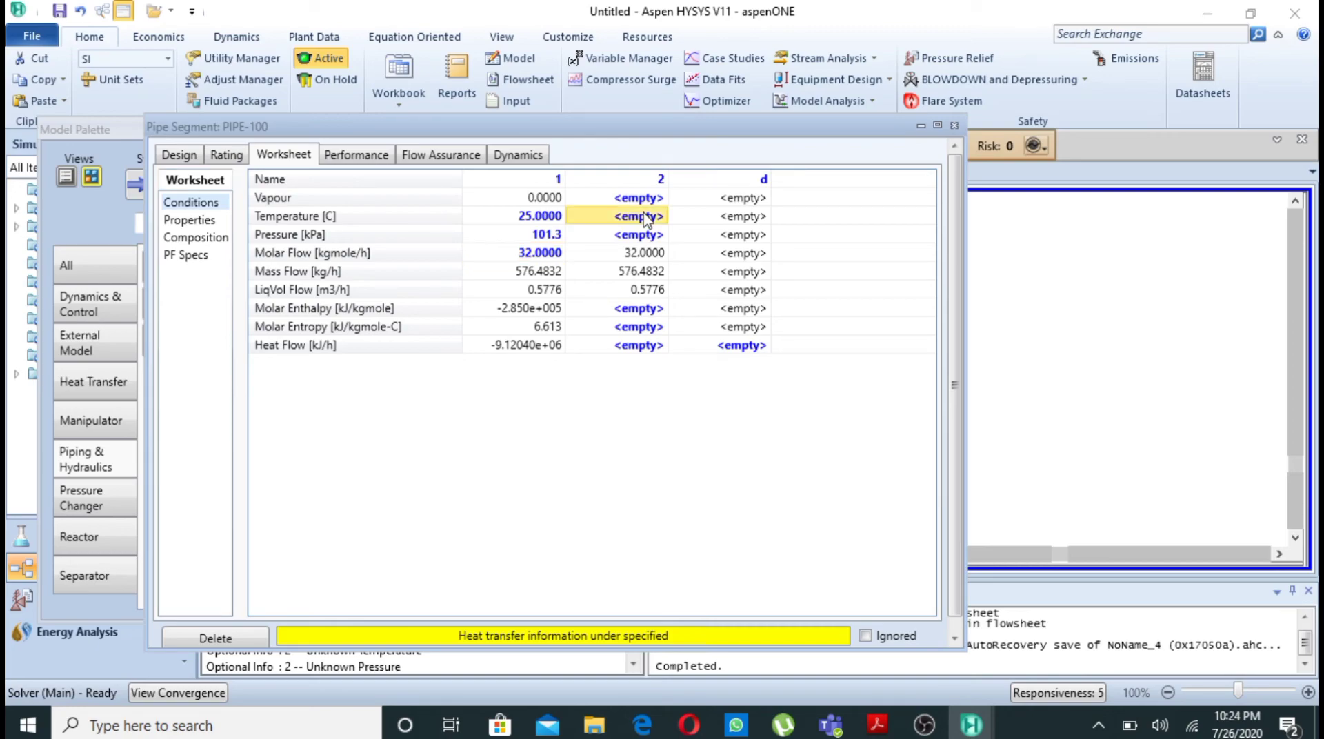
pyautogui.write('25')
pyautogui.press('Return')
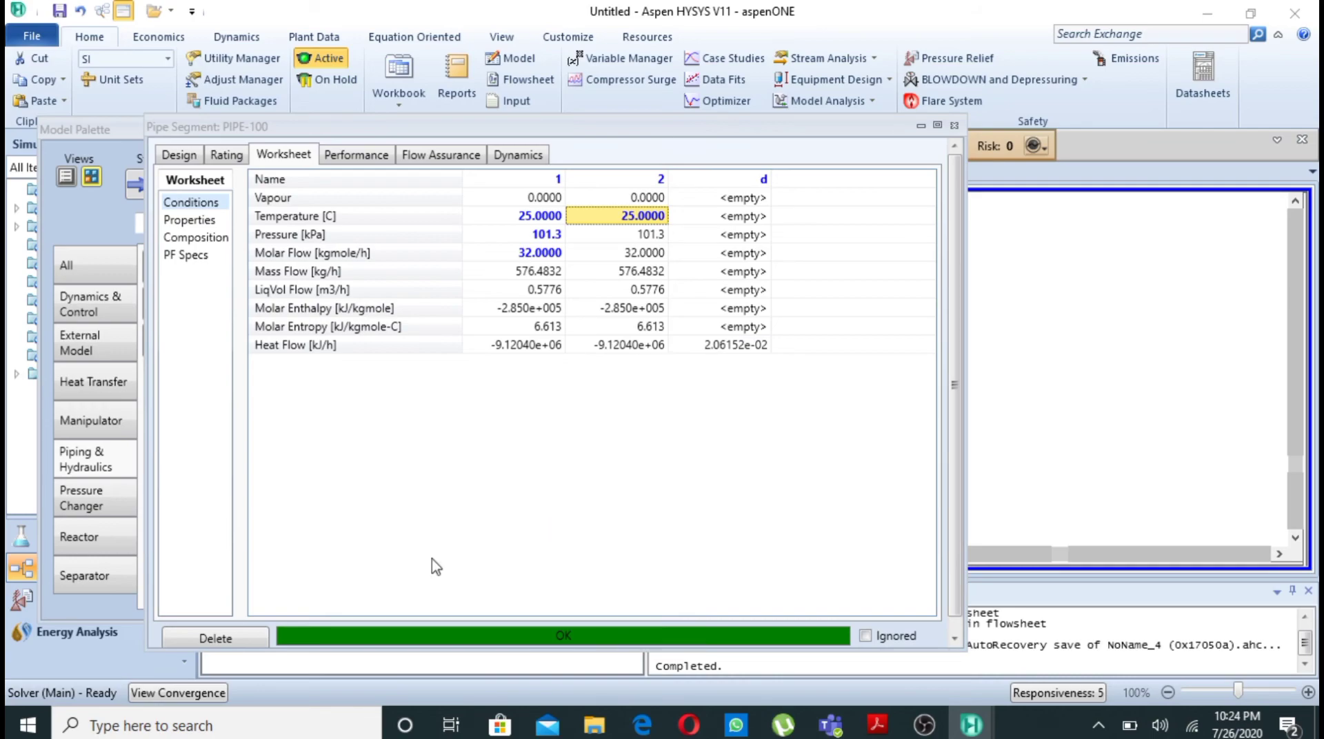
# Step: Recheck the pipe's connections and heat transfer coefficient estimation settings, and cancel closing the unsaved case
pyautogui.click(178, 156)
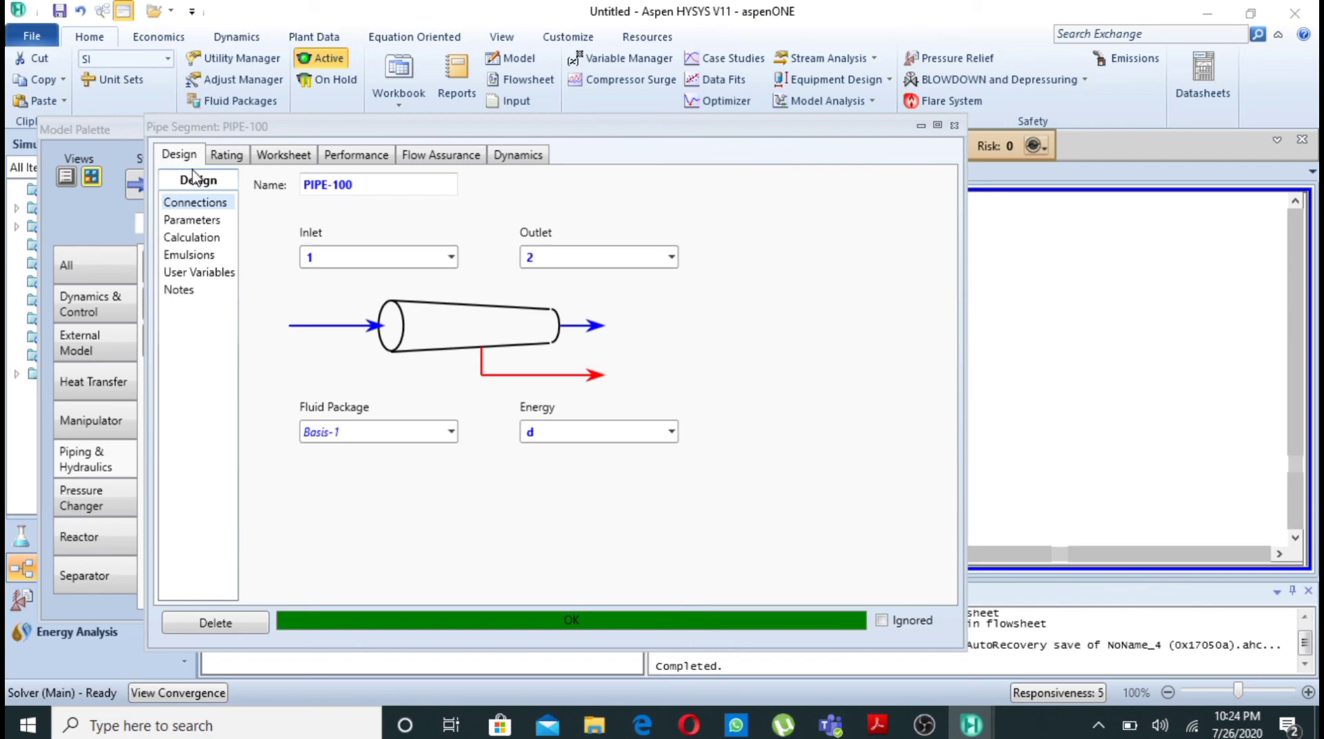
pyautogui.click(226, 154)
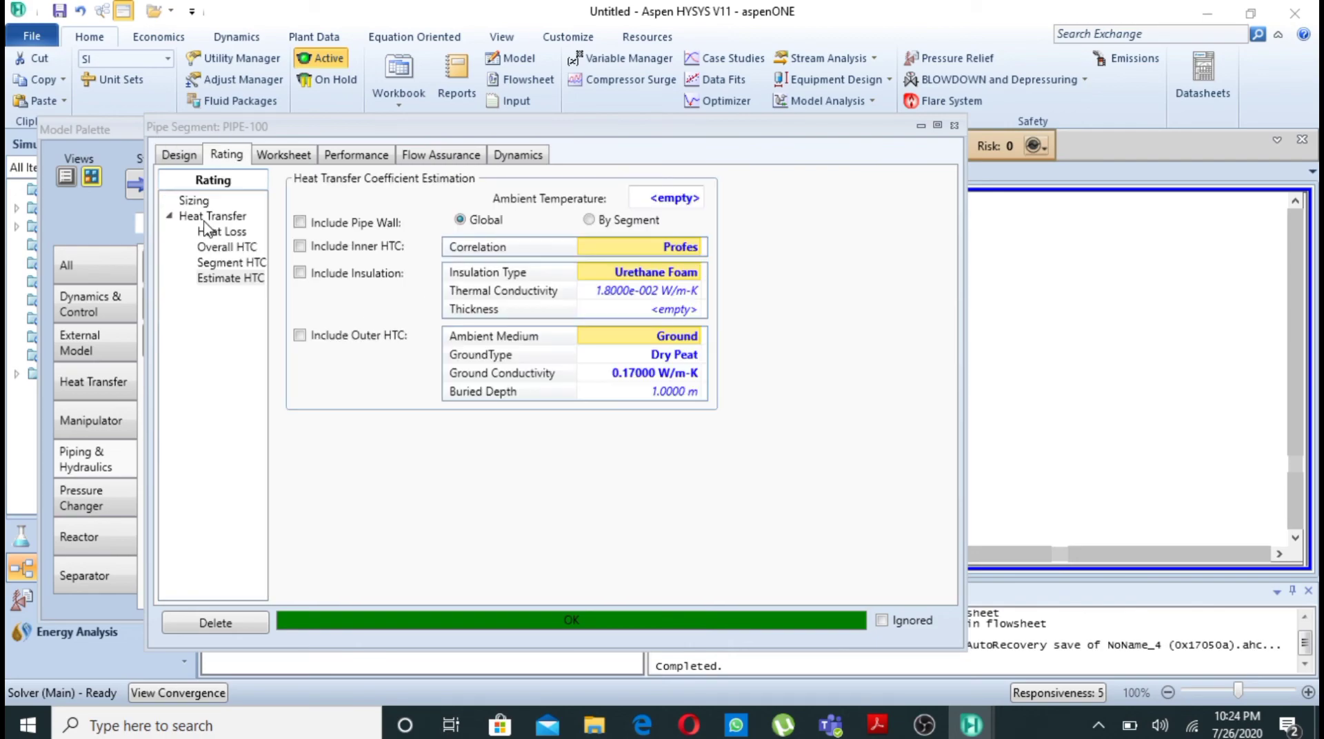
pyautogui.click(217, 279)
pyautogui.click(582, 250)
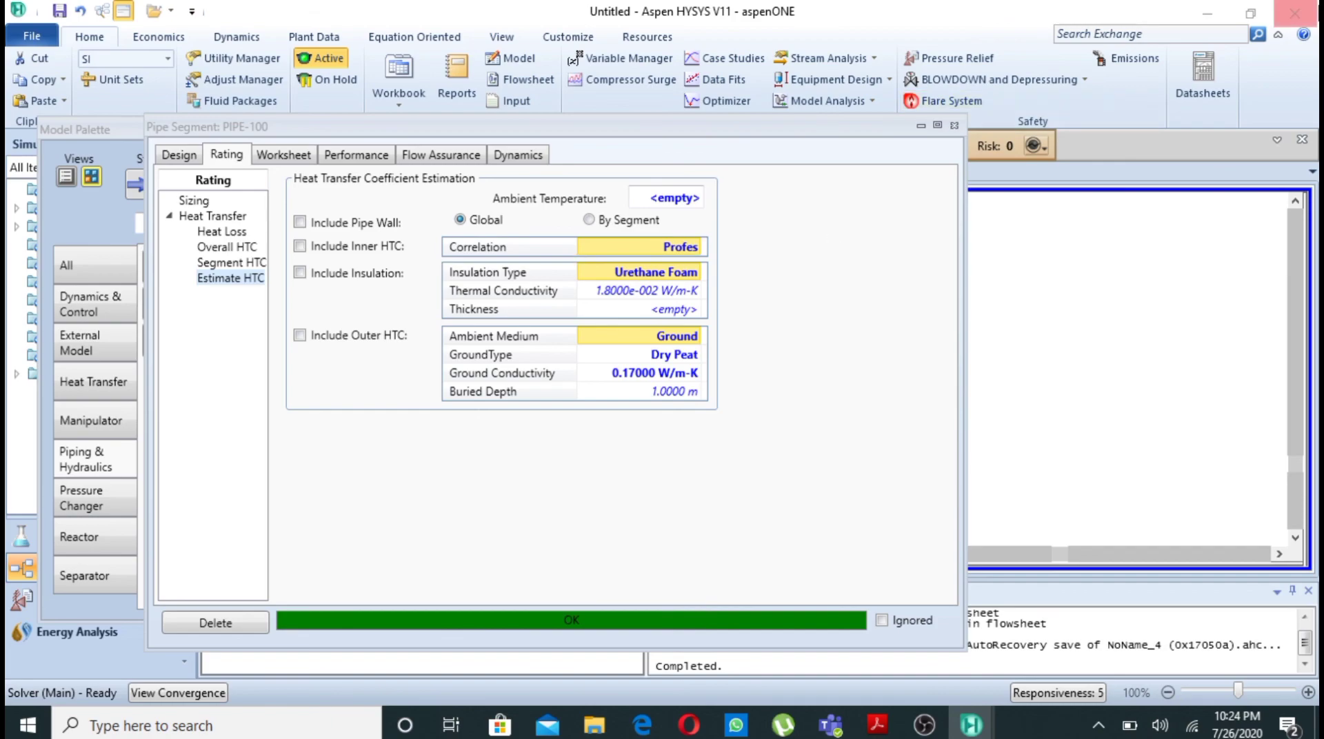
pyautogui.click(1311, 12)
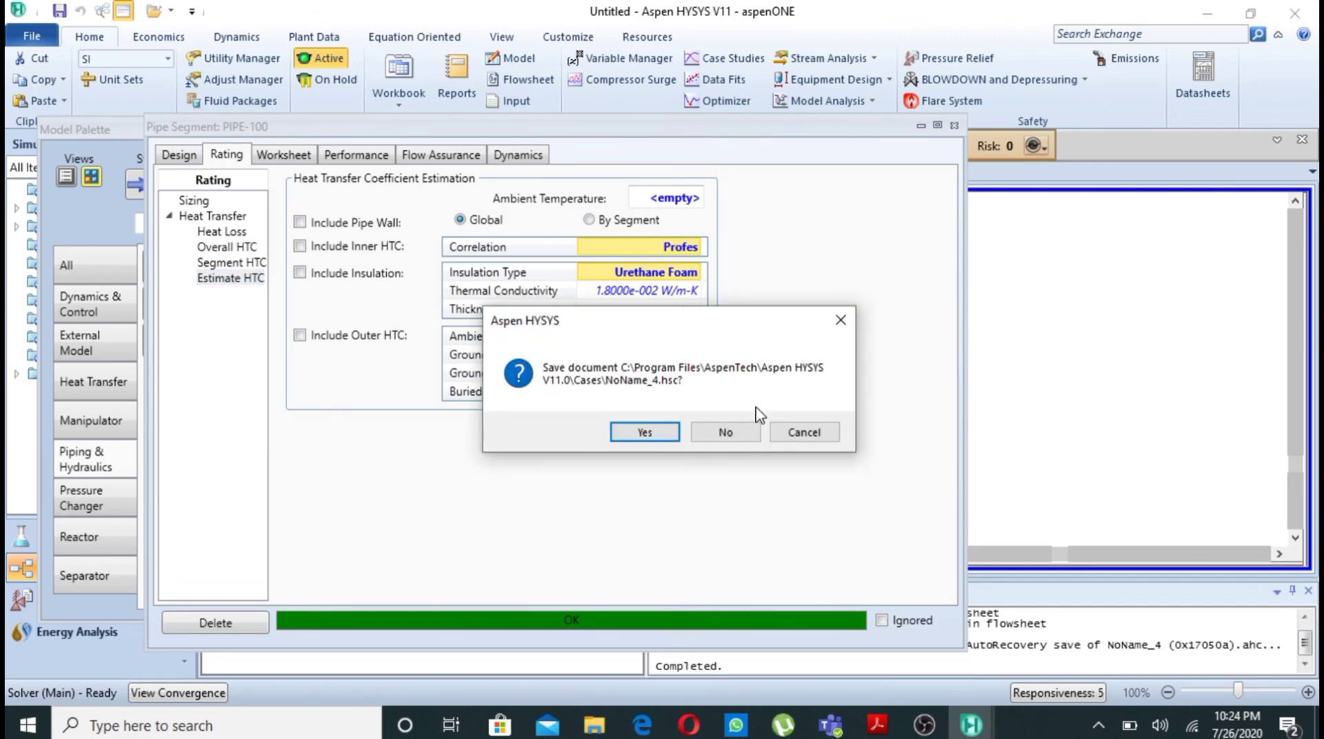
pyautogui.click(843, 317)
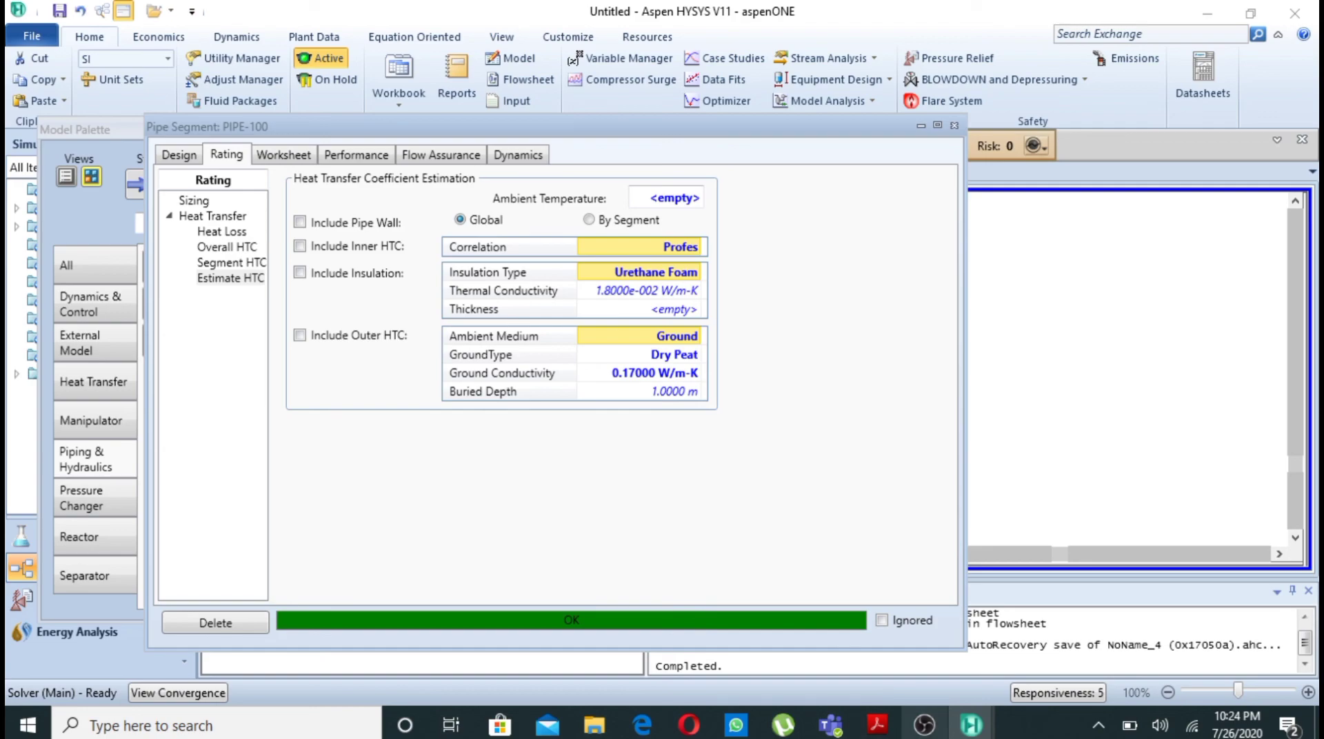